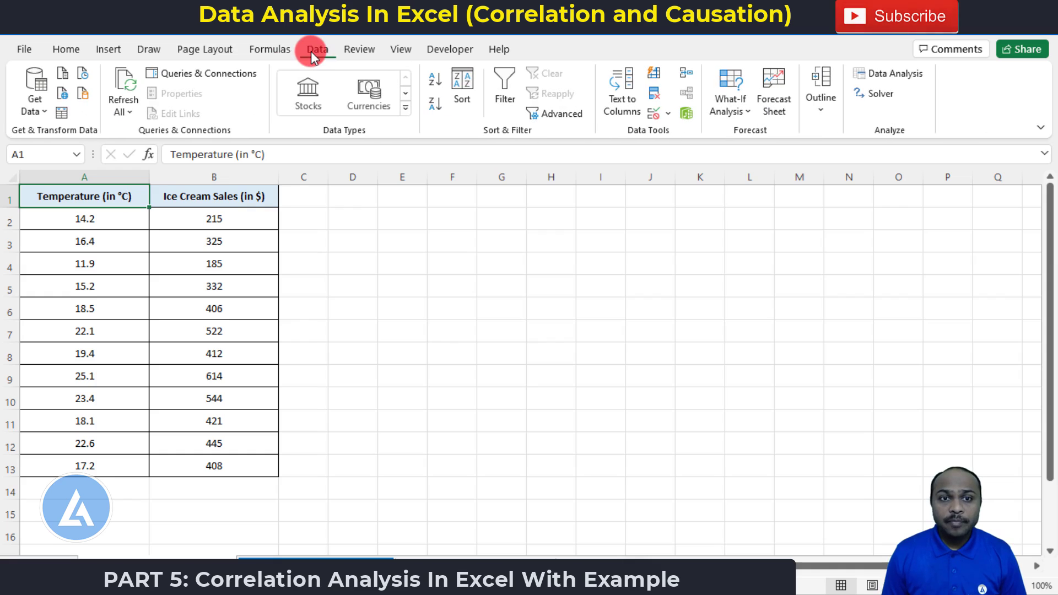
Step: Run the Correlation analysis on A1:B13, grouped by columns with labels in the first row, outputting to a new worksheet
left_click(888, 75)
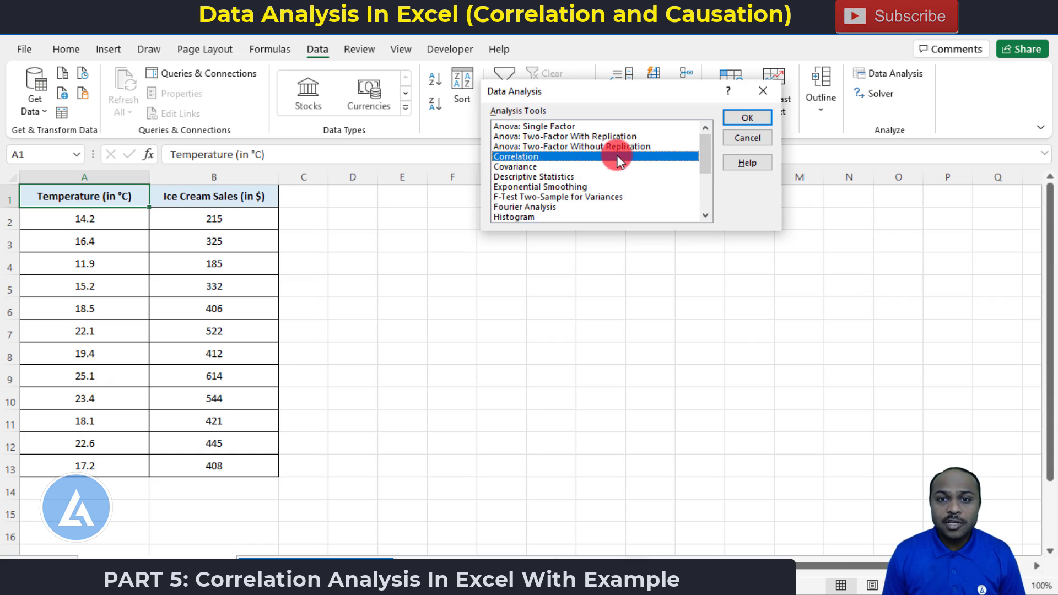
left_click(753, 117)
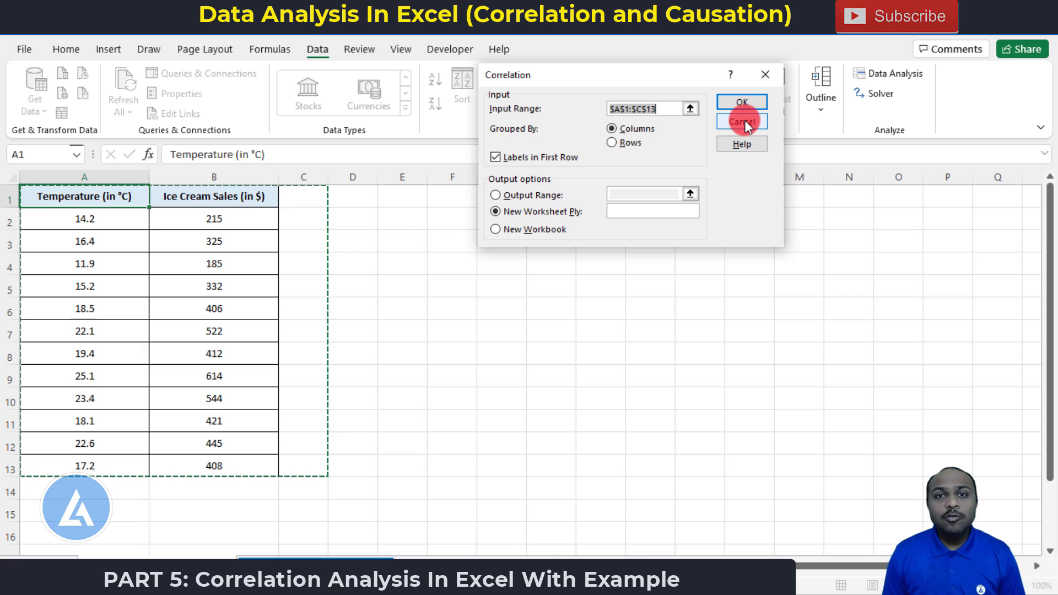
left_click(690, 108)
left_click_drag(97, 197, 208, 472)
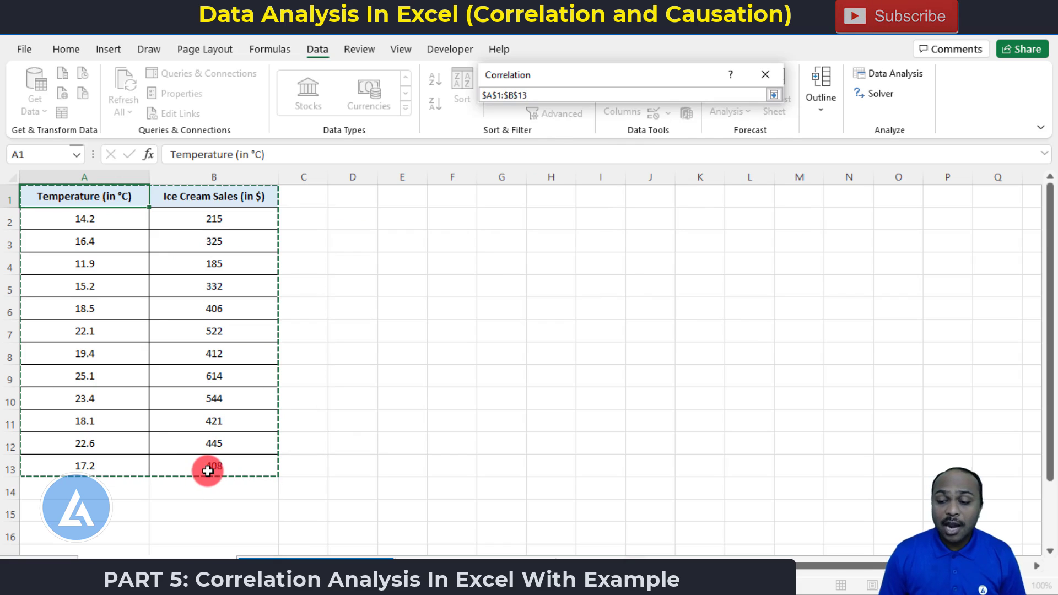
key("Return")
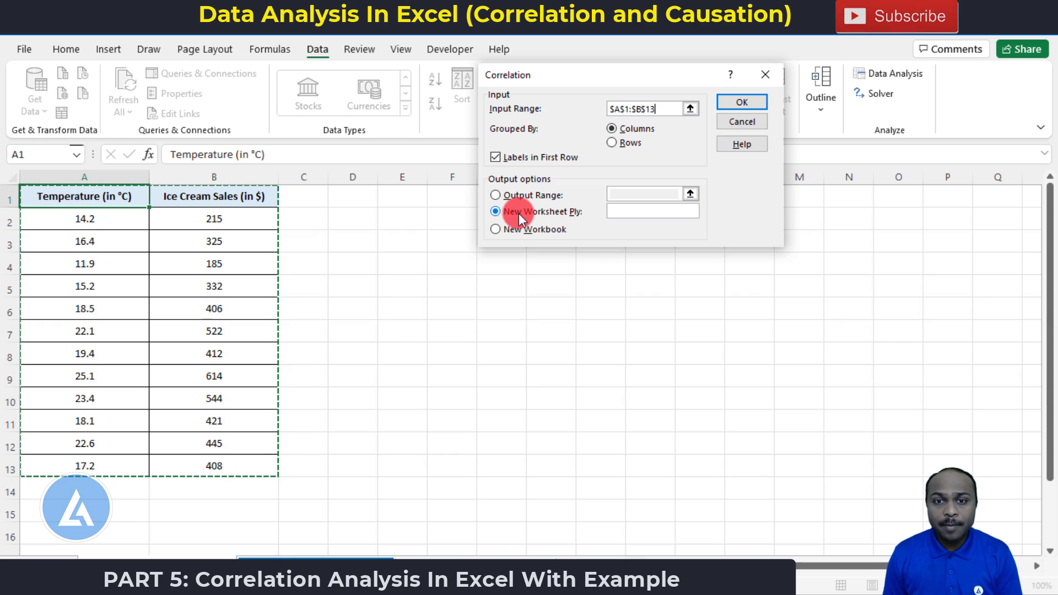
left_click(735, 103)
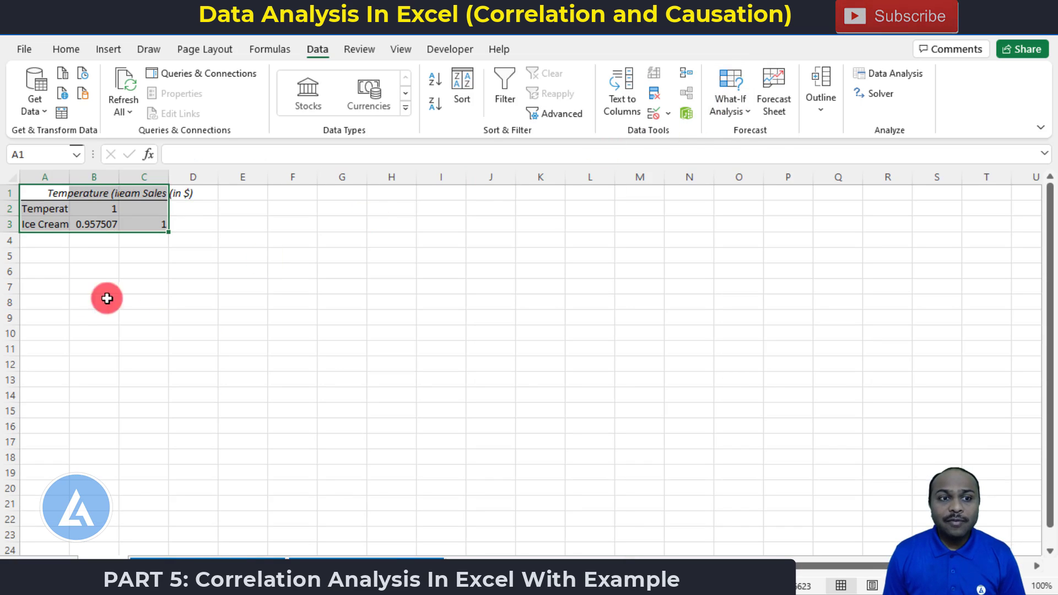
Step: Auto-fit the widths of columns A to C in the correlation output so the full labels fit
double_click(71, 177)
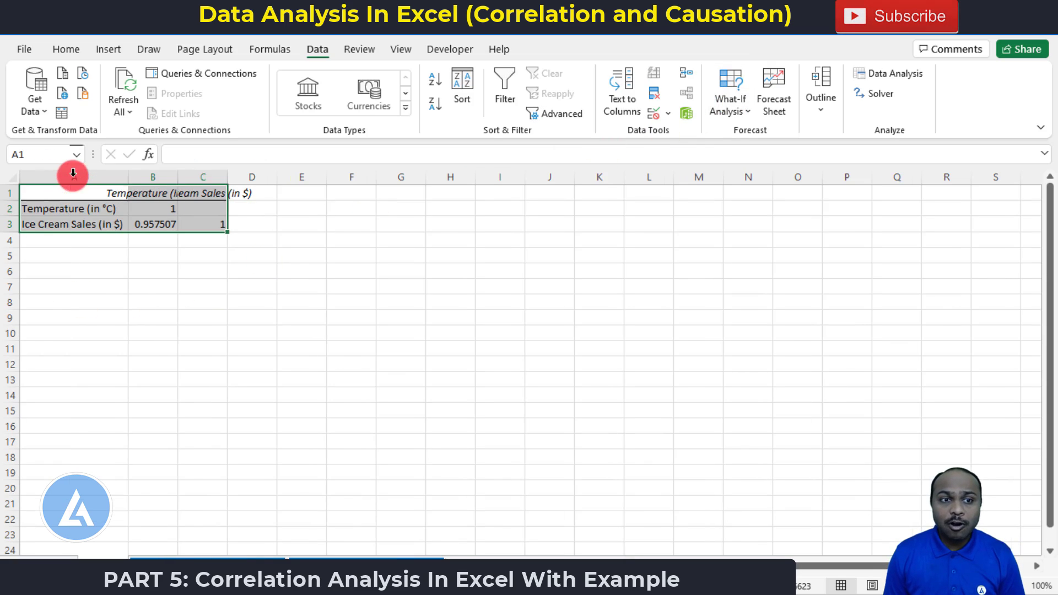
double_click(178, 176)
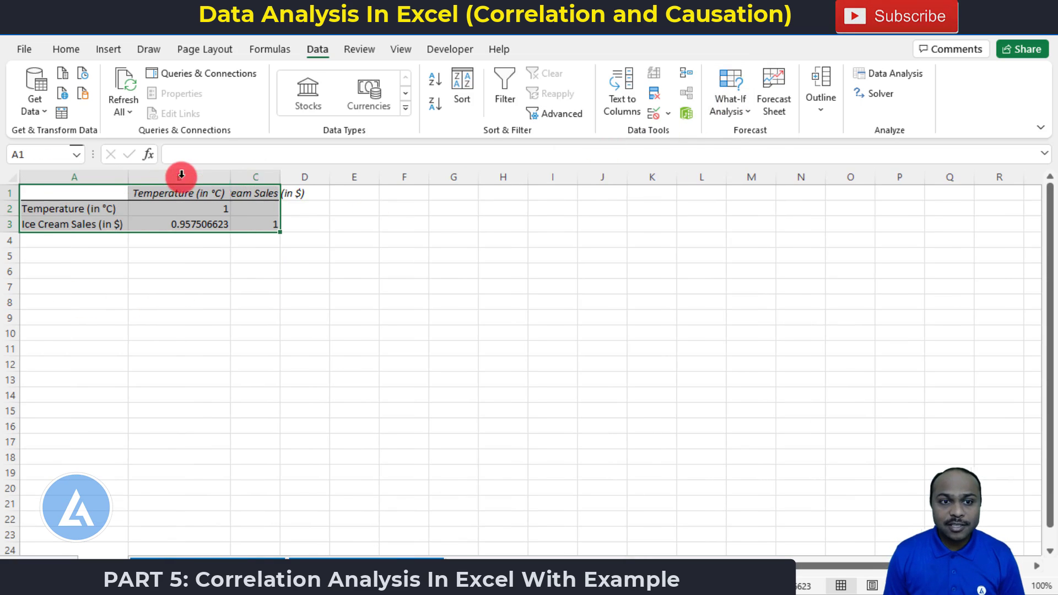
double_click(280, 177)
left_click(314, 226)
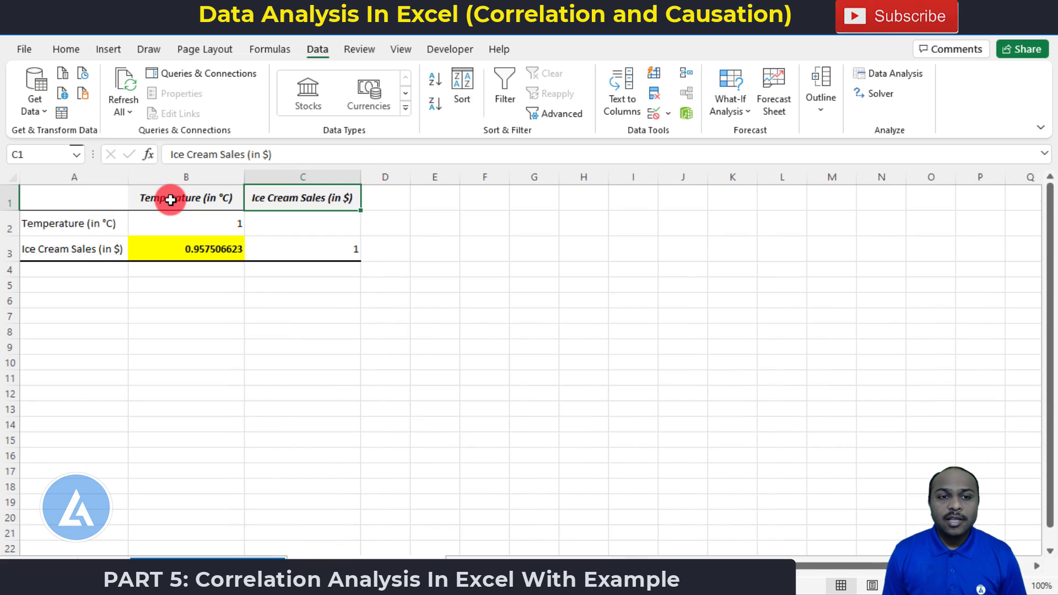
Step: Examine the correlation matrix, matching the temperature and ice cream sales headings to the coefficients in B2, C3 and B3
left_click(171, 200)
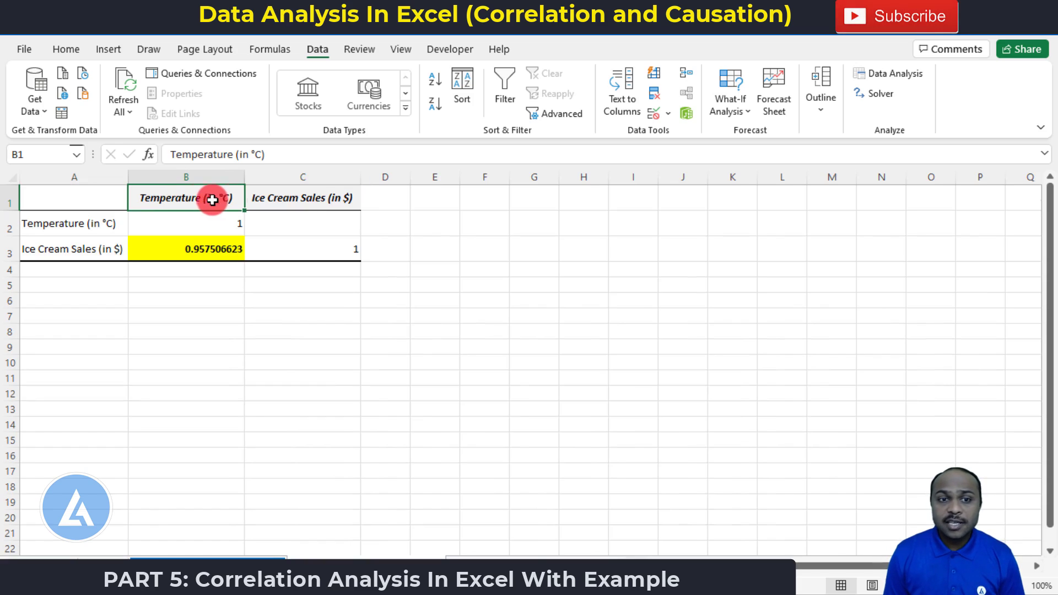
left_click(302, 199)
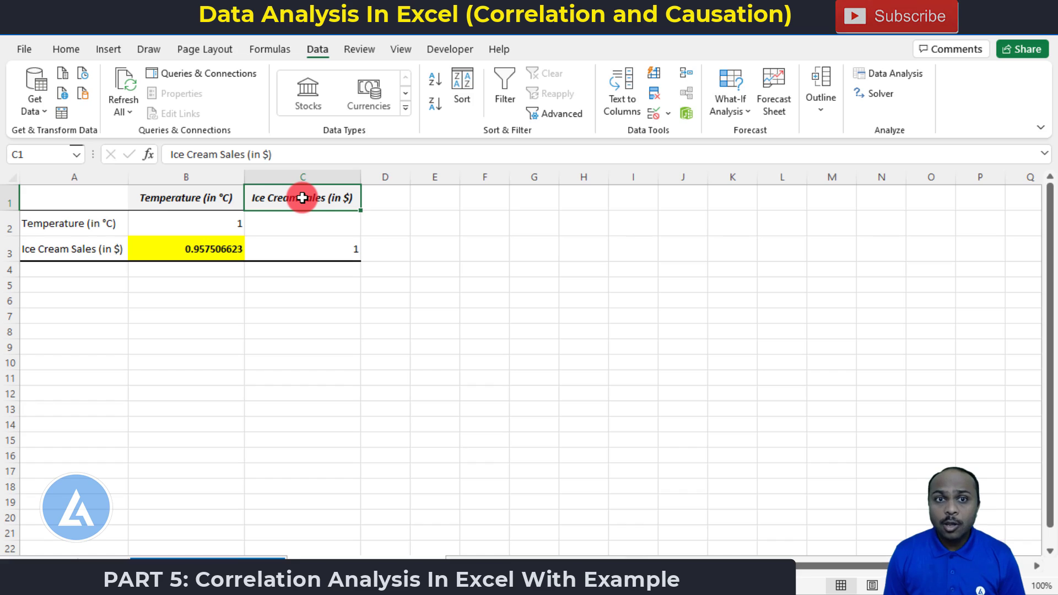
left_click(101, 227)
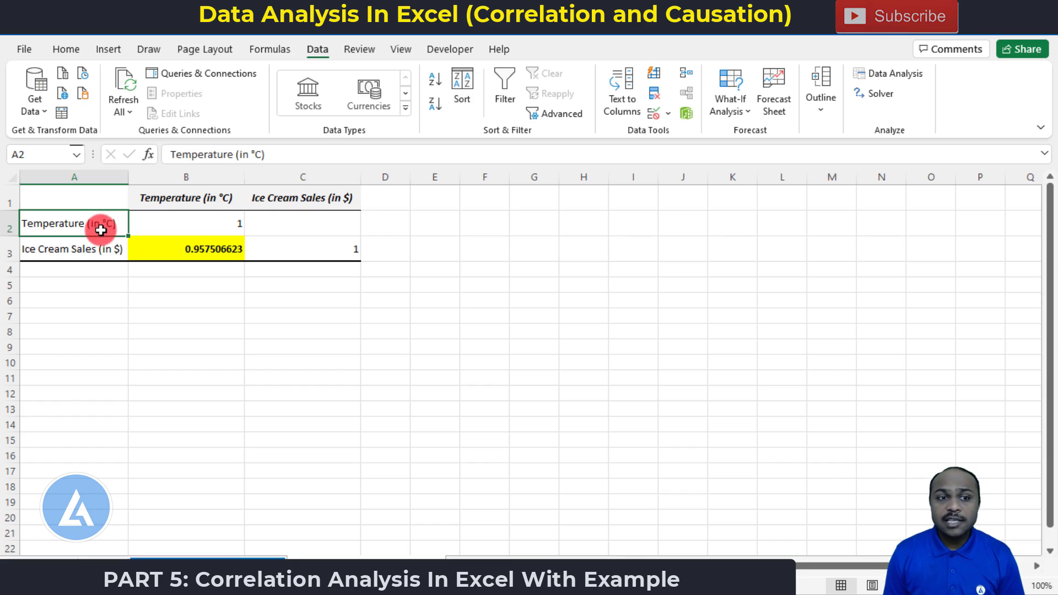
left_click(87, 249)
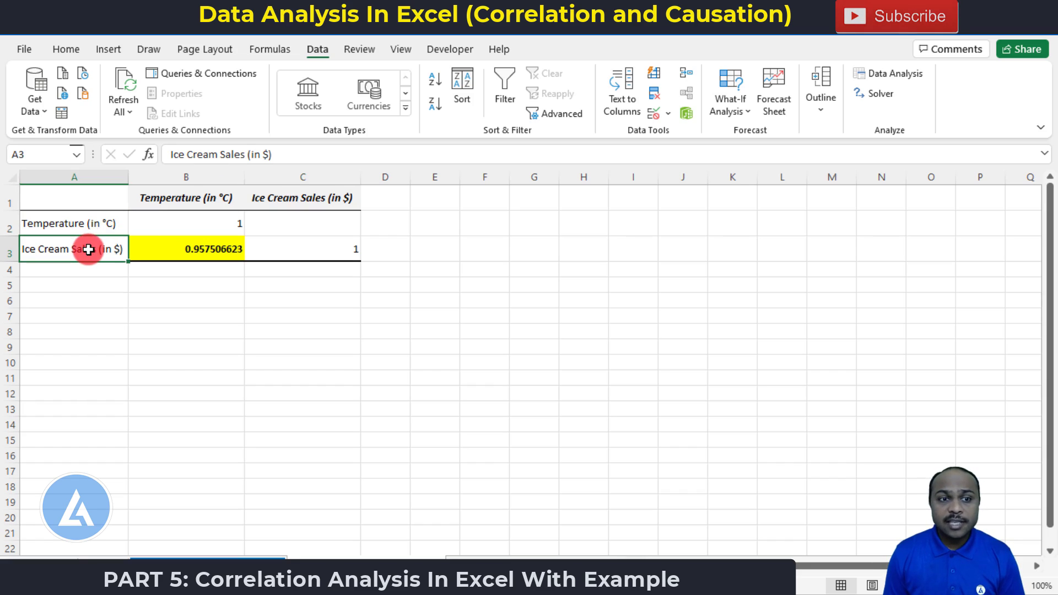
left_click(101, 226)
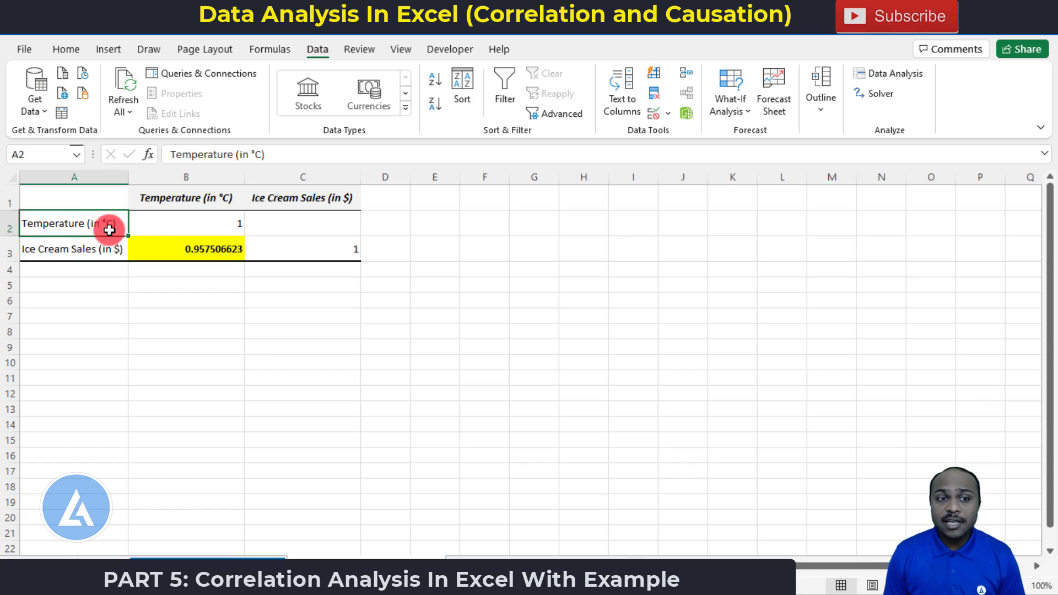
left_click(181, 199)
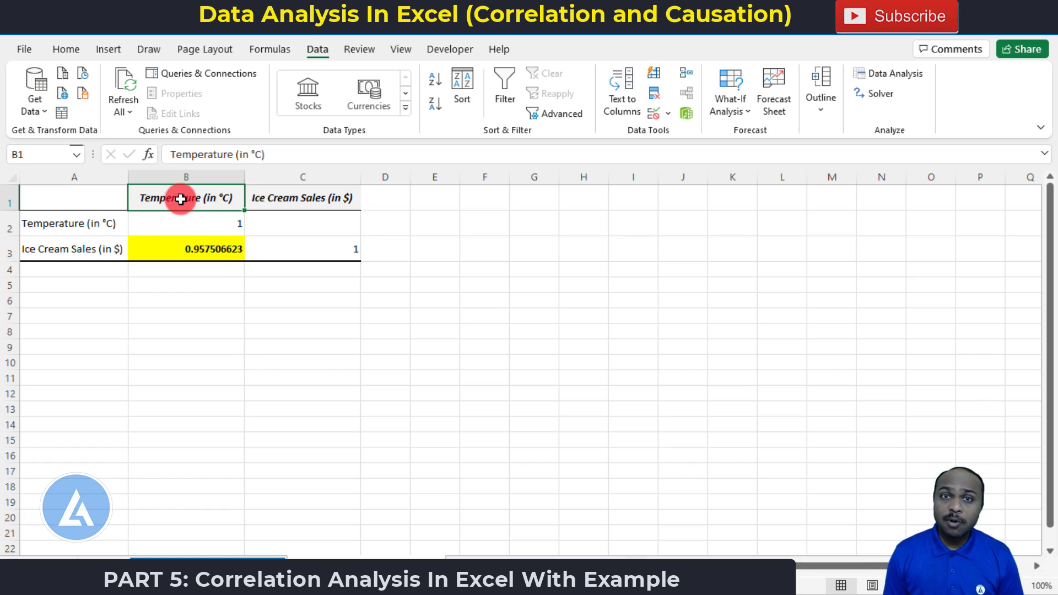
left_click(177, 216)
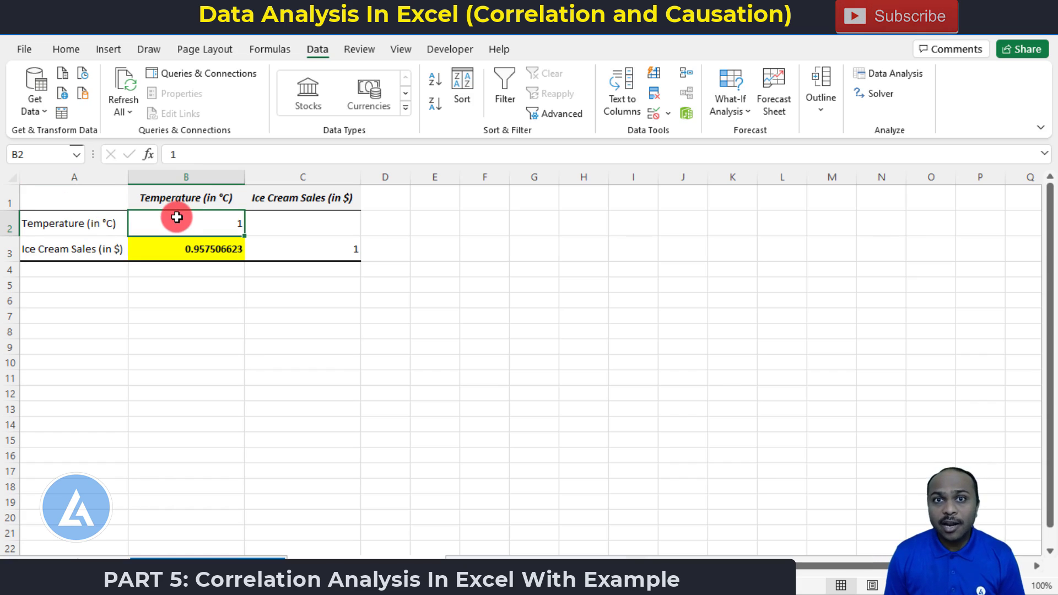
left_click(45, 255)
left_click(302, 202)
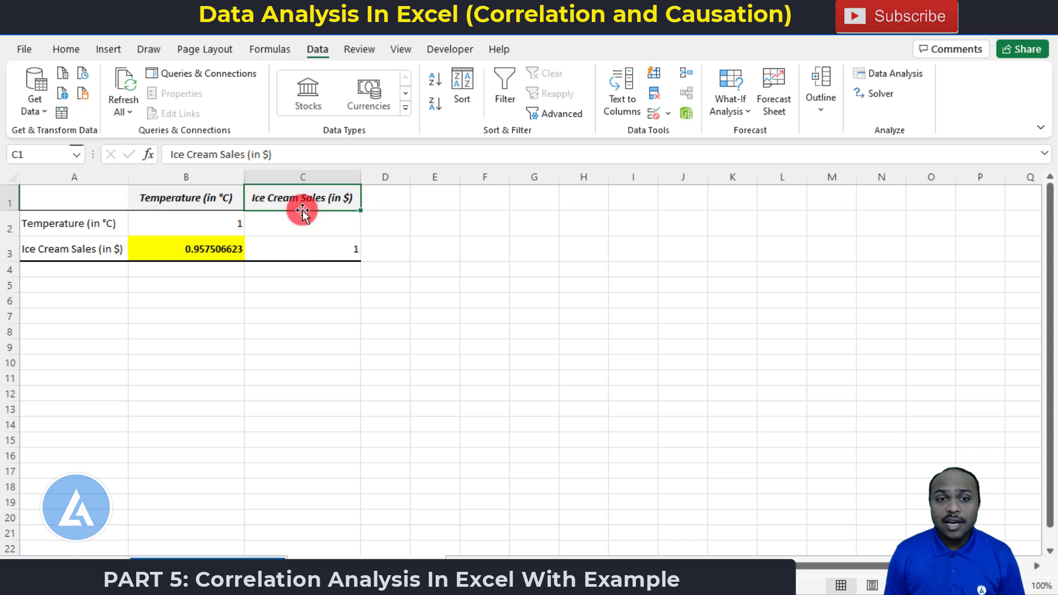
left_click(304, 250)
left_click(224, 220)
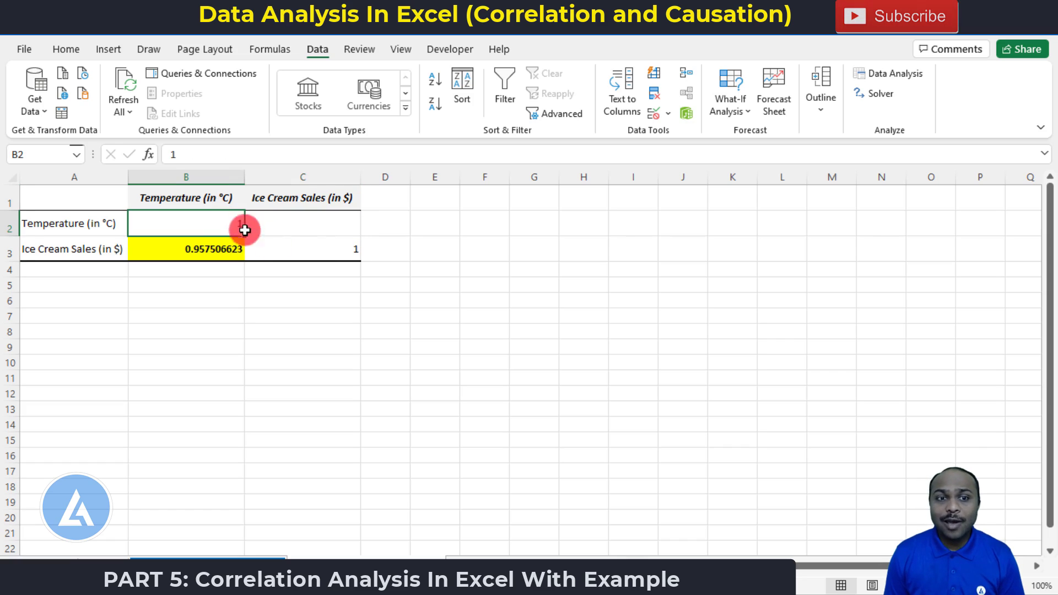
left_click(325, 250)
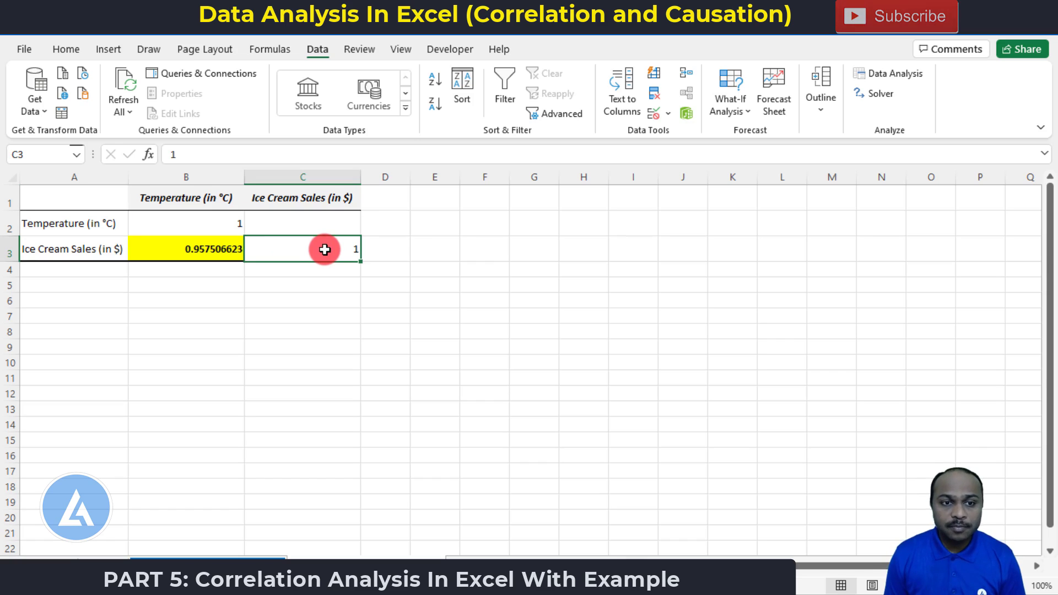
left_click(178, 206)
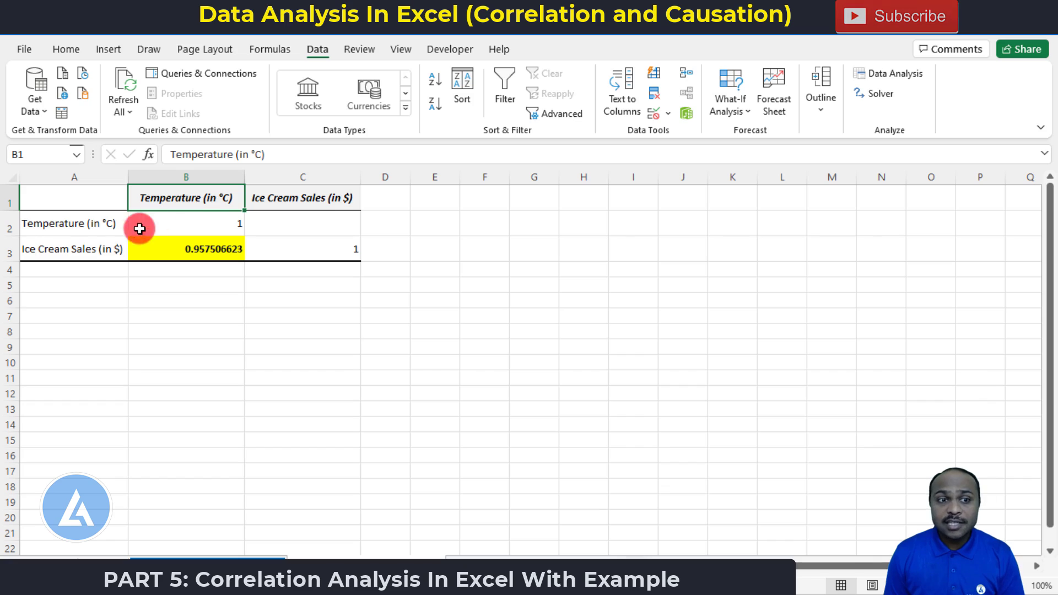
left_click(110, 243)
left_click(173, 242)
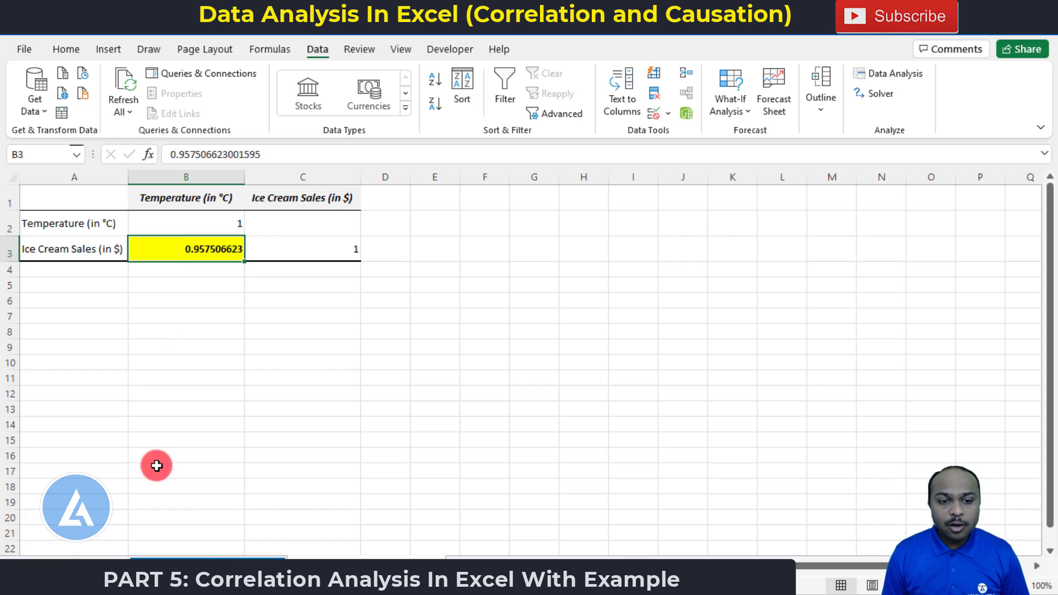
Step: On the temperature and ice cream sales data sheet, enter =CORREL(A1:A13,B1:B13) in cell D7
left_click(205, 549)
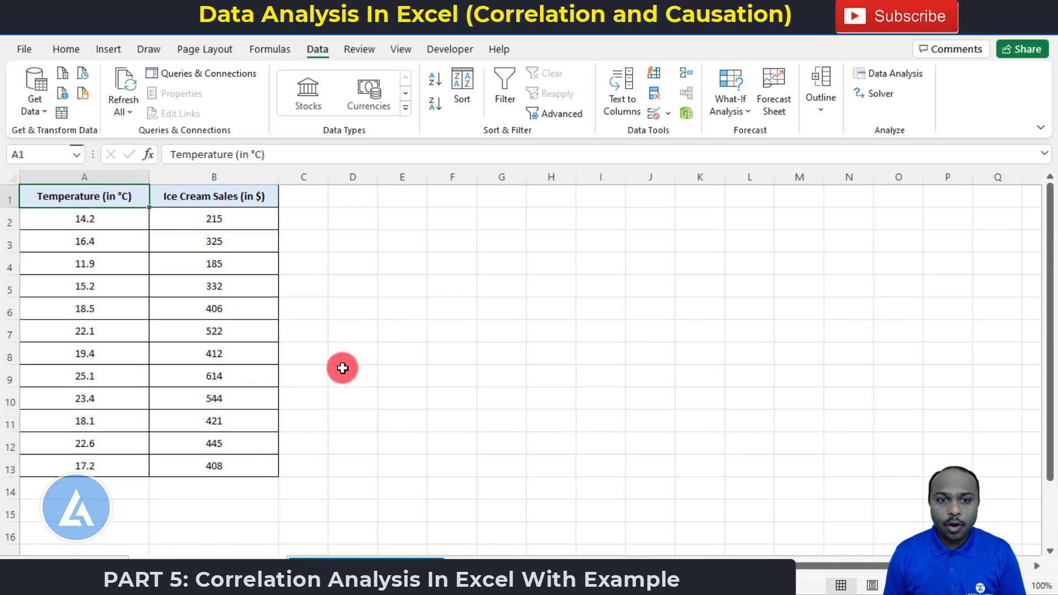
left_click(358, 335)
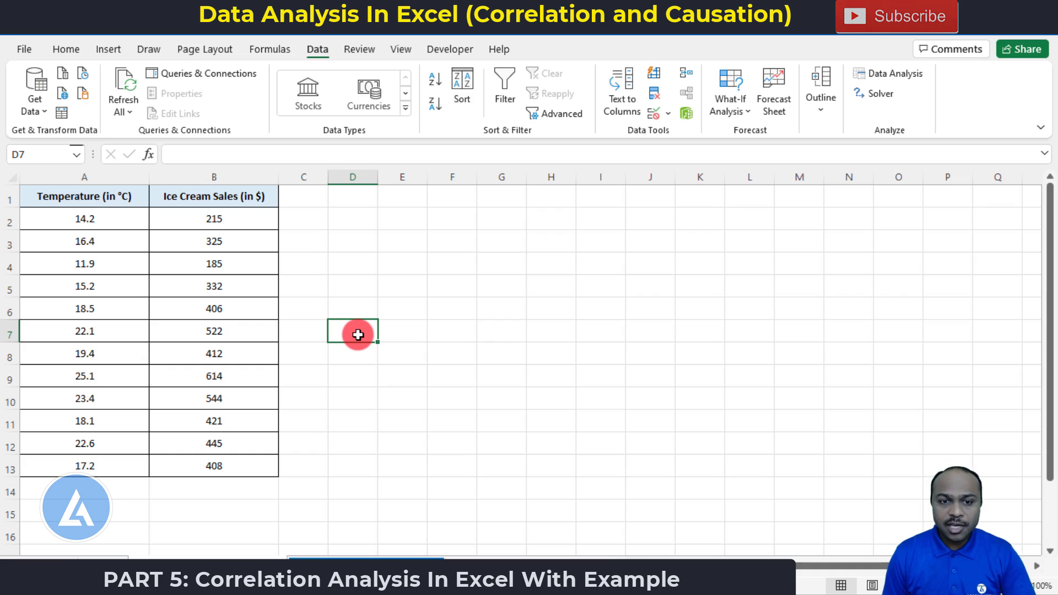
type("=")
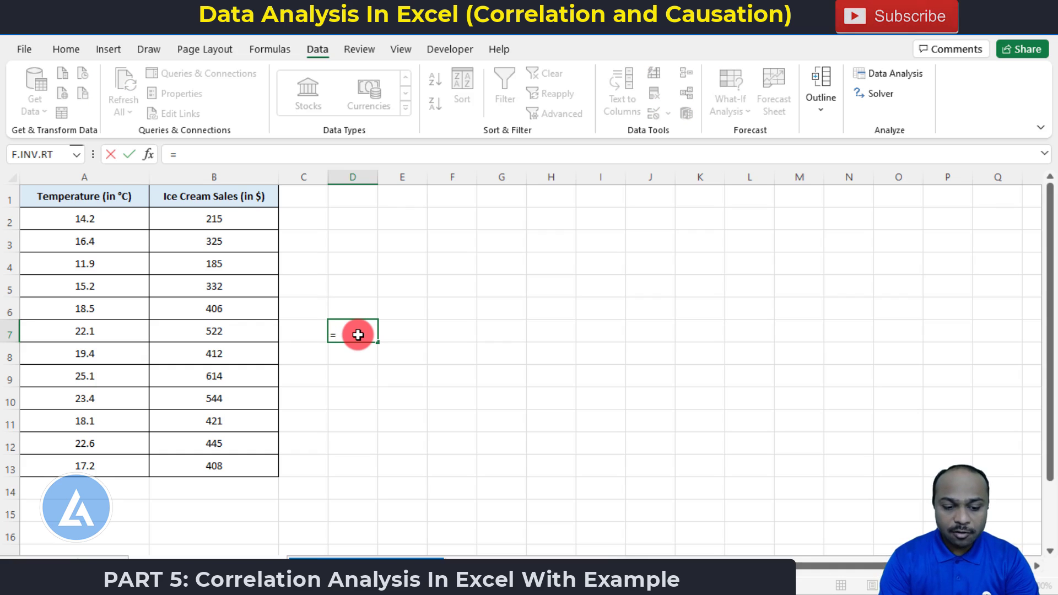
type("correl")
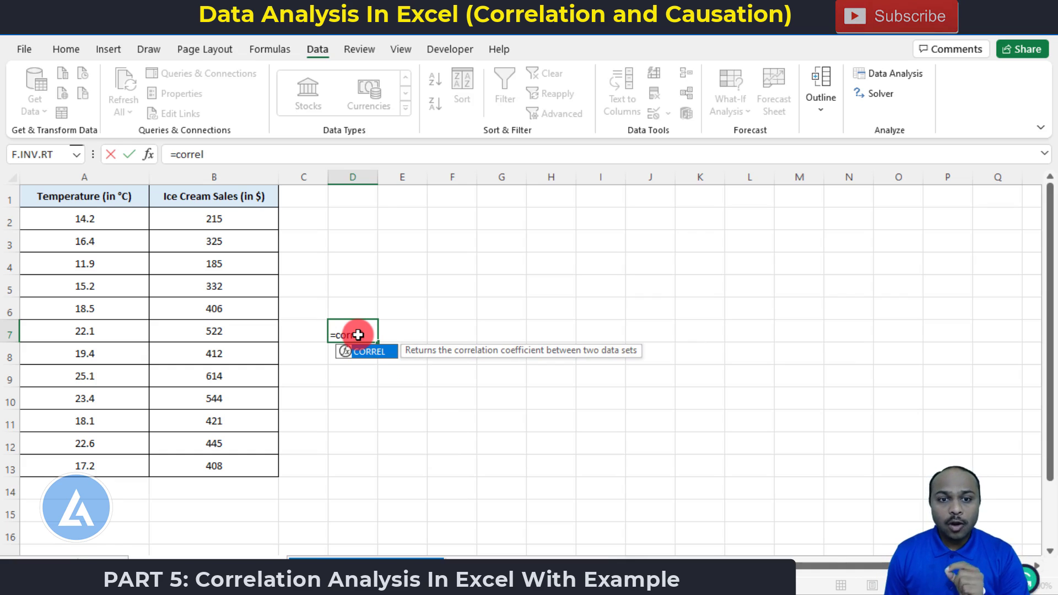
double_click(362, 351)
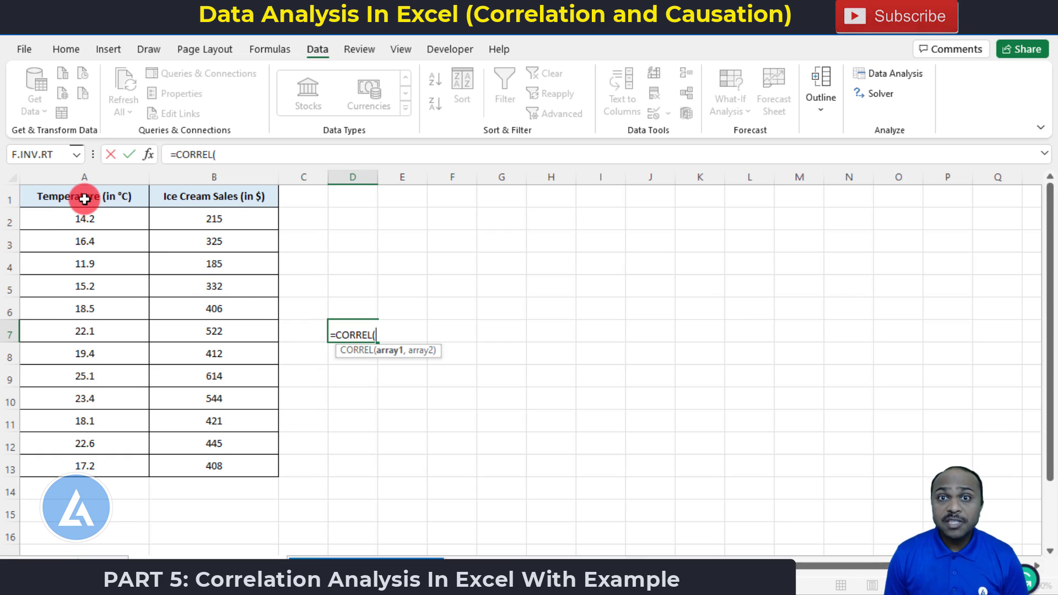
left_click_drag(84, 199, 86, 462)
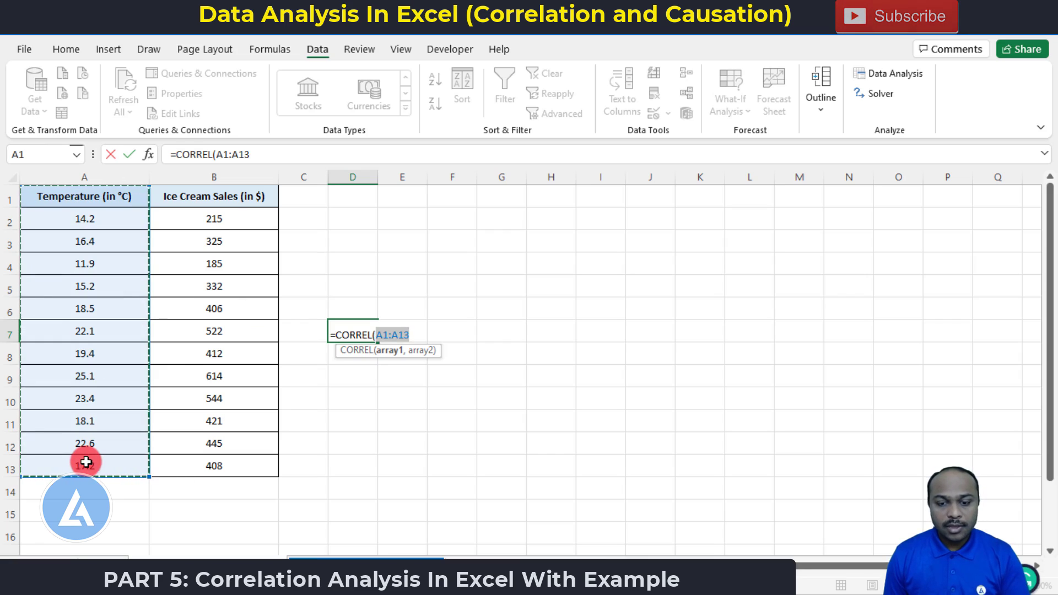
type(",")
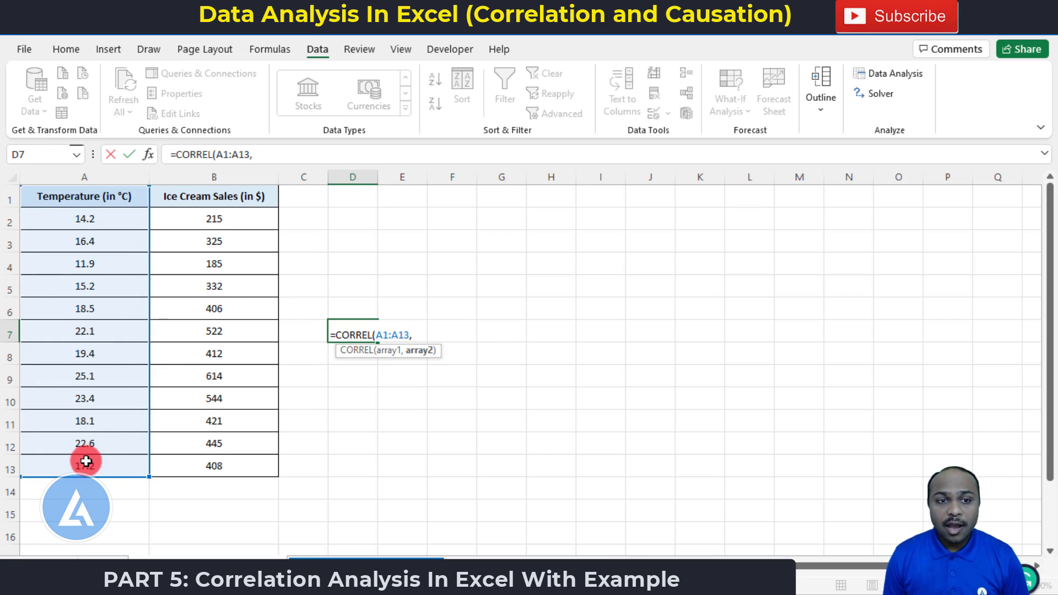
left_click_drag(234, 194, 237, 472)
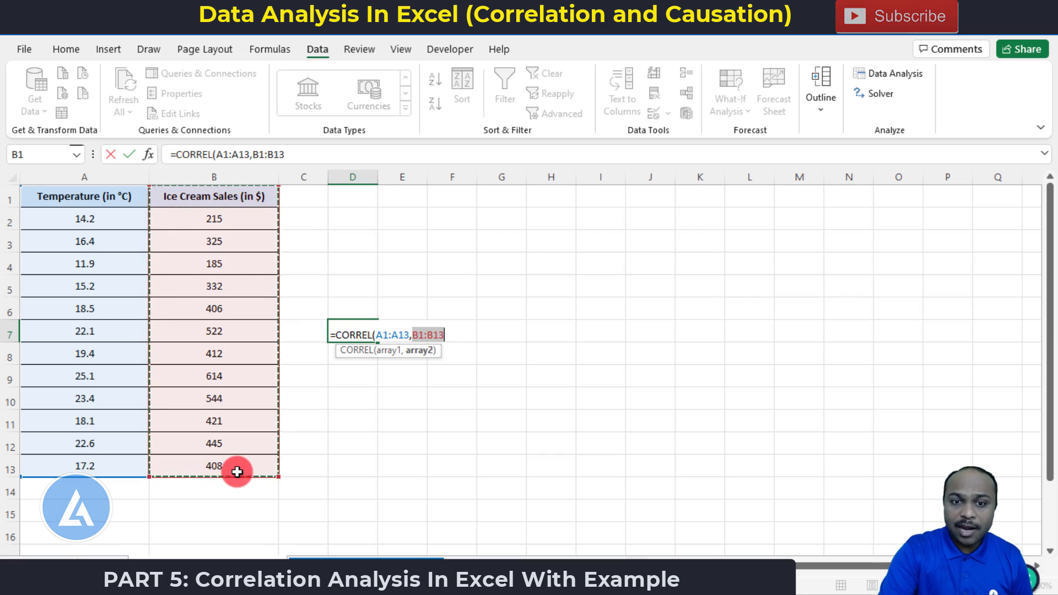
type(")")
key("Return")
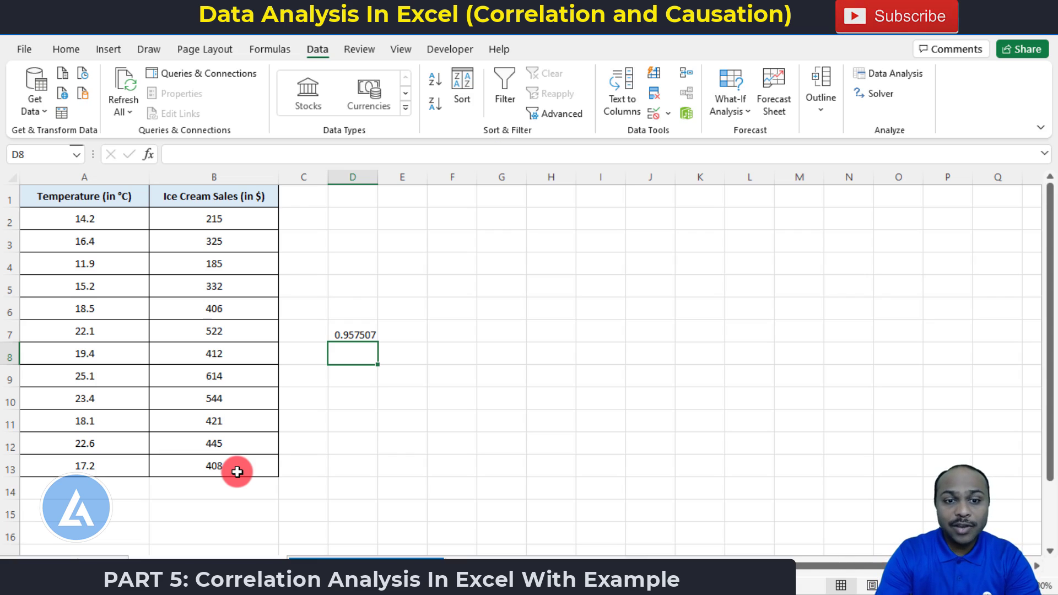
Step: Enter =PEARSON(A1:A13,B1:B13) in cell D8 for the same temperature and ice cream sales ranges
type("=")
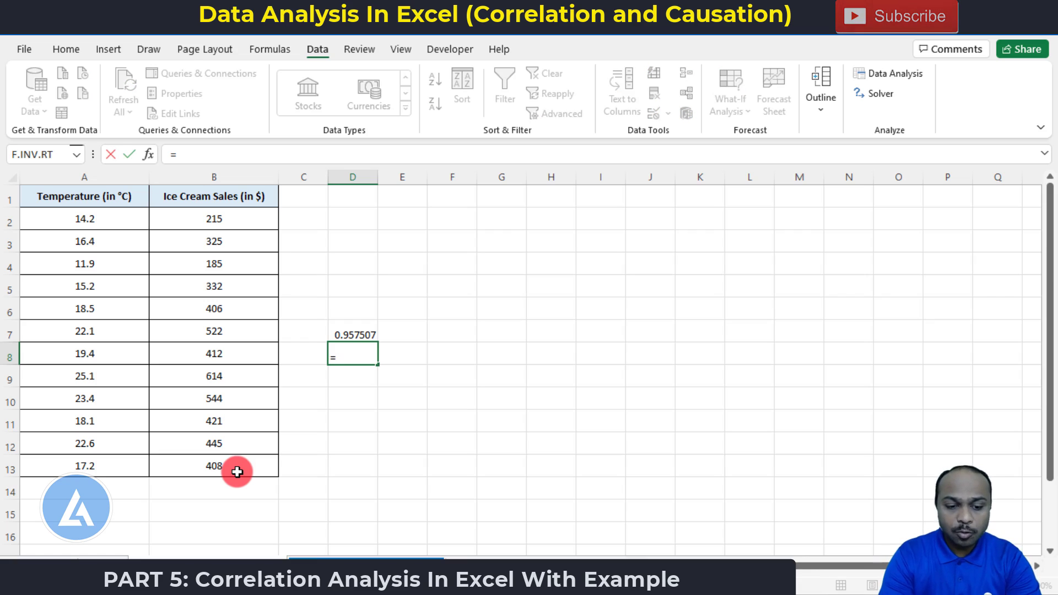
type("pearson")
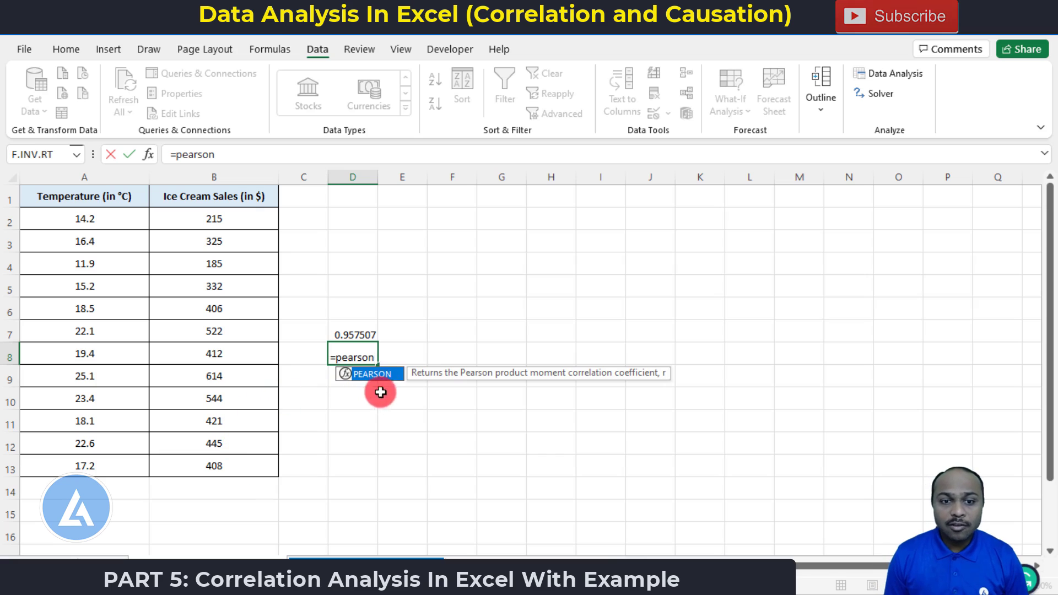
double_click(383, 376)
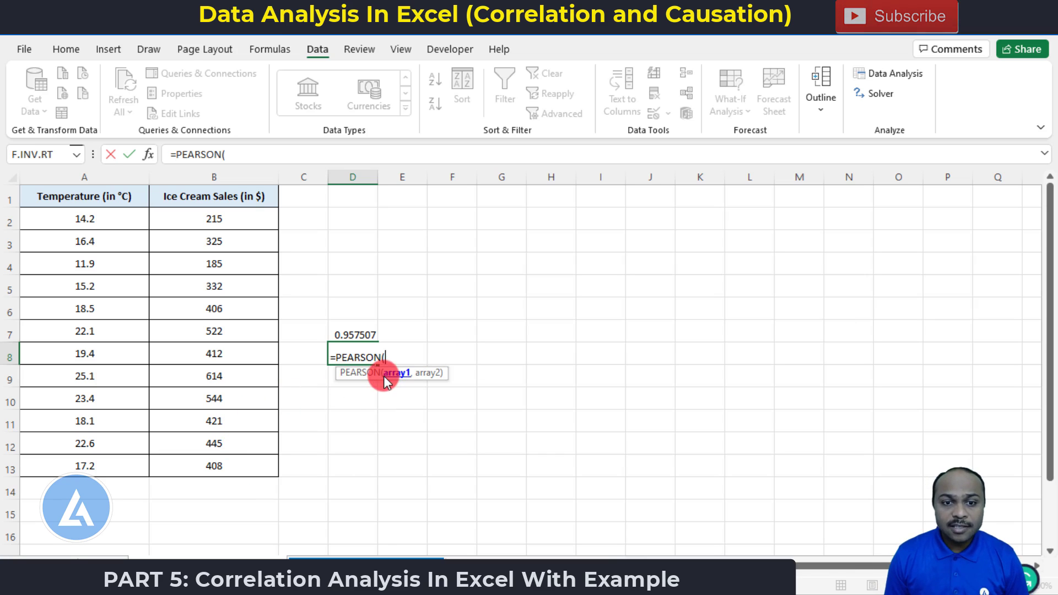
left_click(112, 196)
left_click_drag(112, 197, 103, 469)
type(",")
left_click(235, 197)
left_click_drag(234, 197, 215, 477)
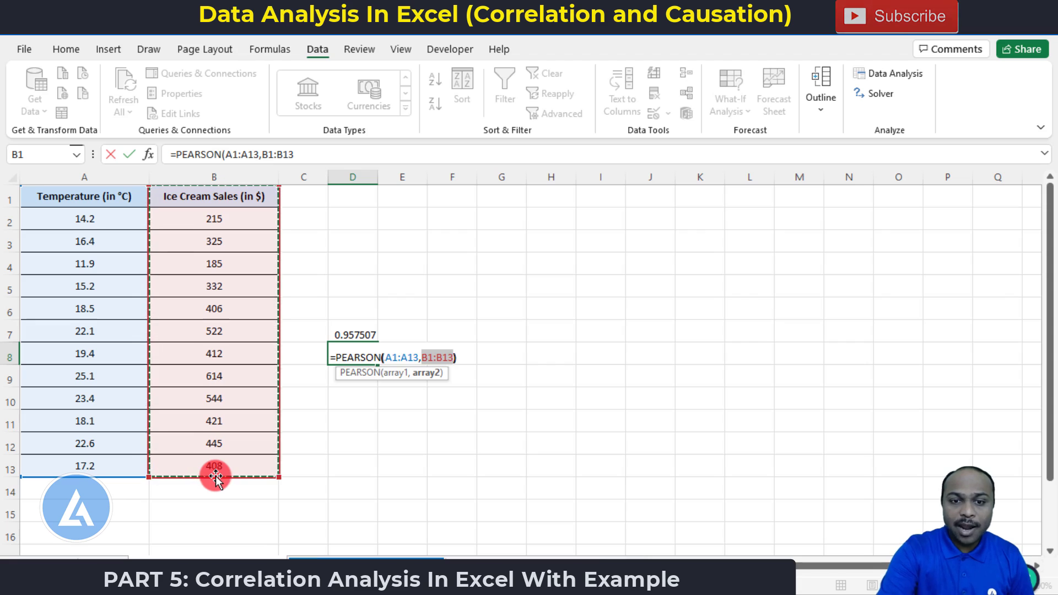
type(")")
key("Return")
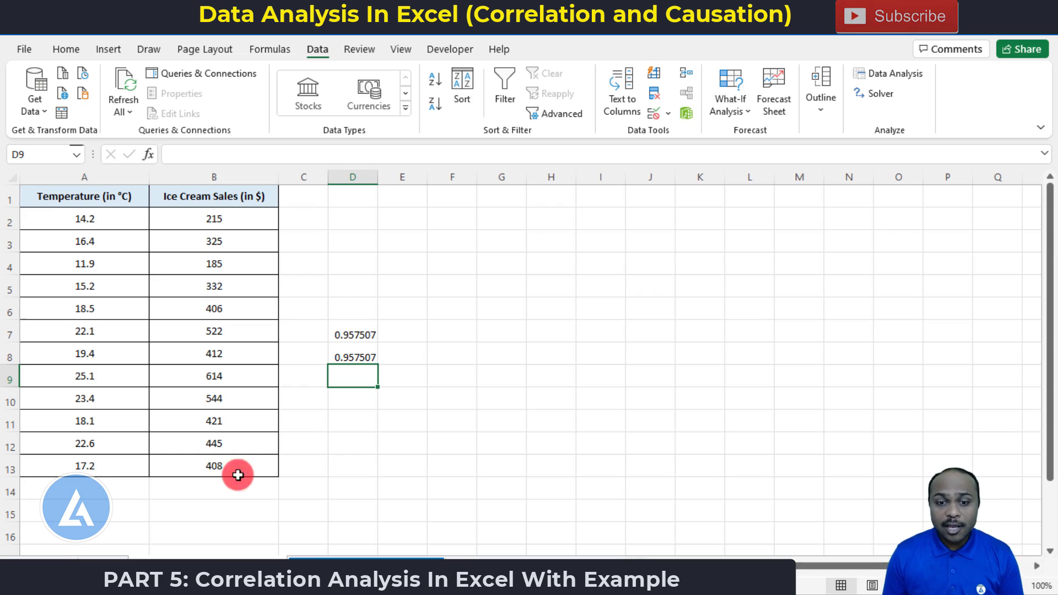
Step: Run the Correlation analysis on range A1:C13 of the sheet with sun burn rates, with labels in the first row and output to a new worksheet
left_click(430, 558)
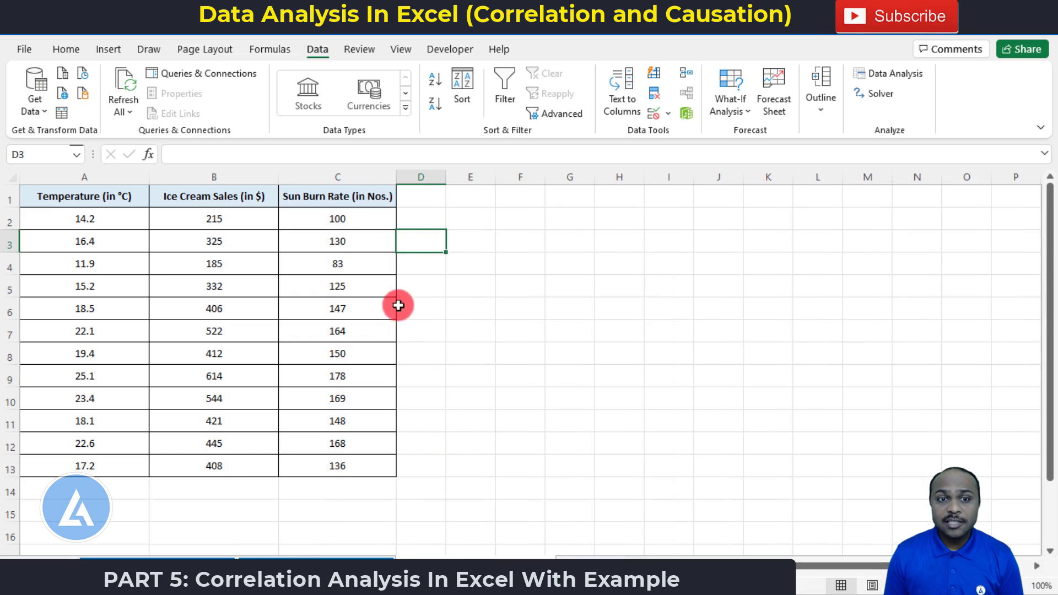
left_click(364, 200)
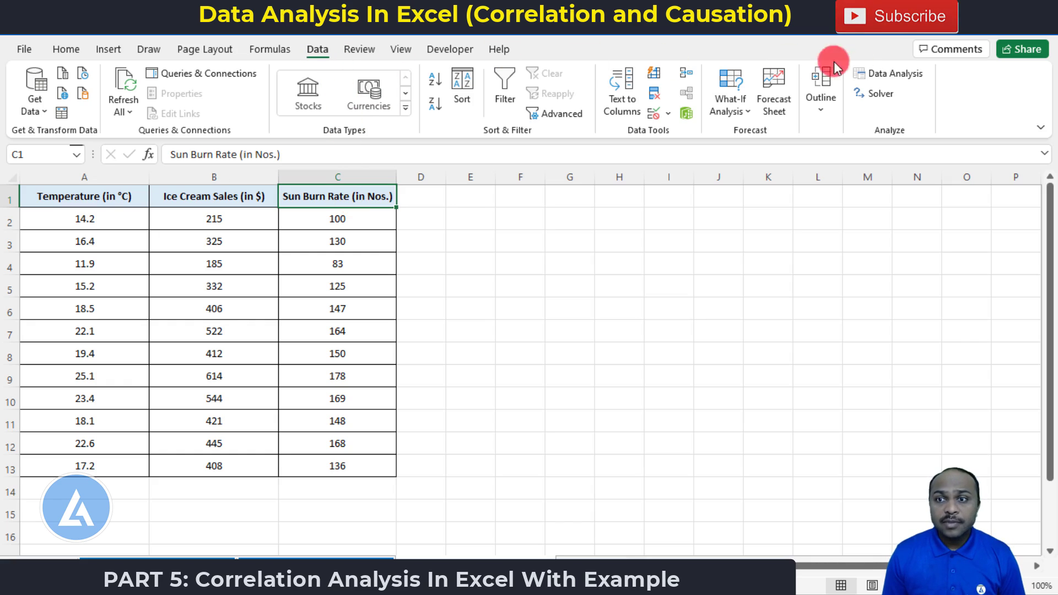
left_click(902, 75)
left_click(516, 157)
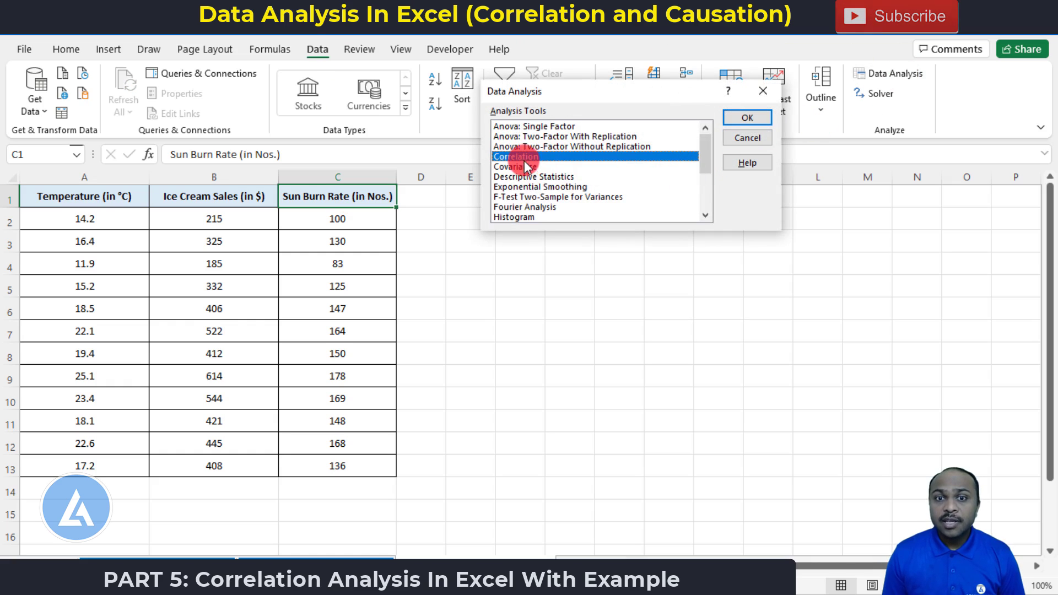
left_click(765, 122)
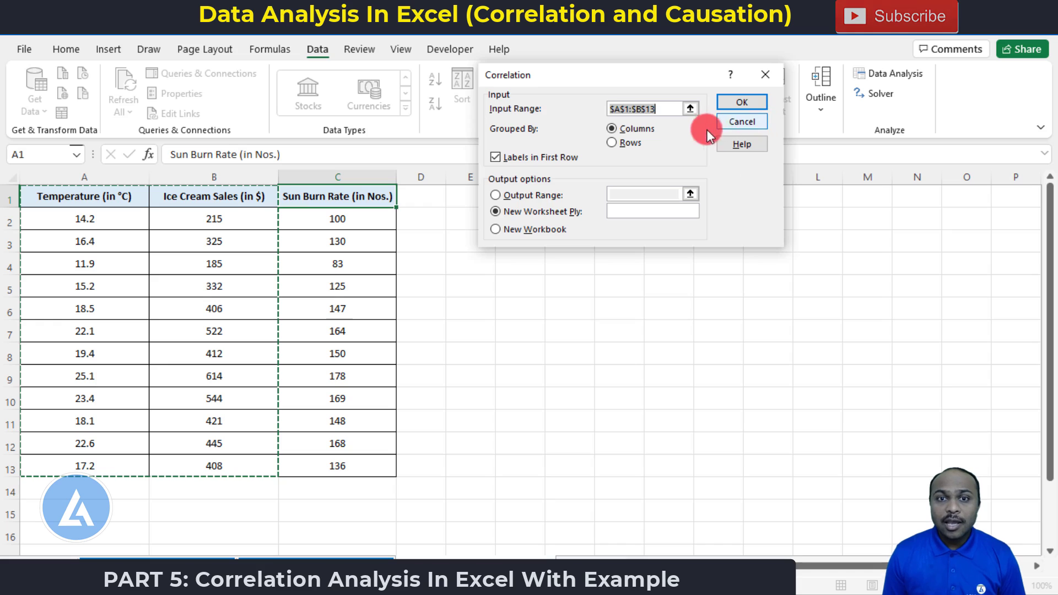
left_click(693, 112)
left_click_drag(85, 196, 340, 472)
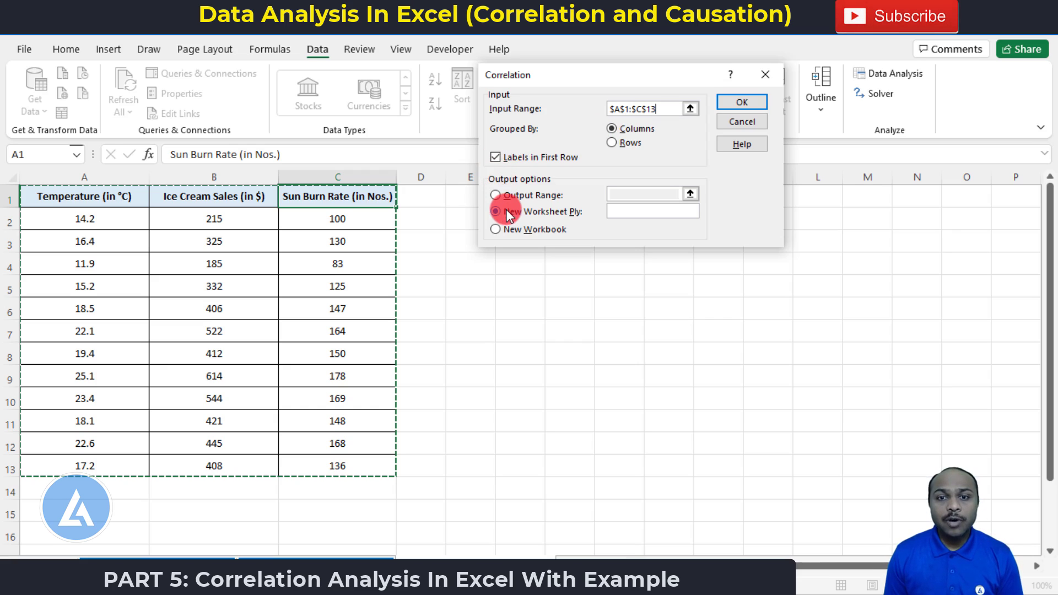
left_click(745, 100)
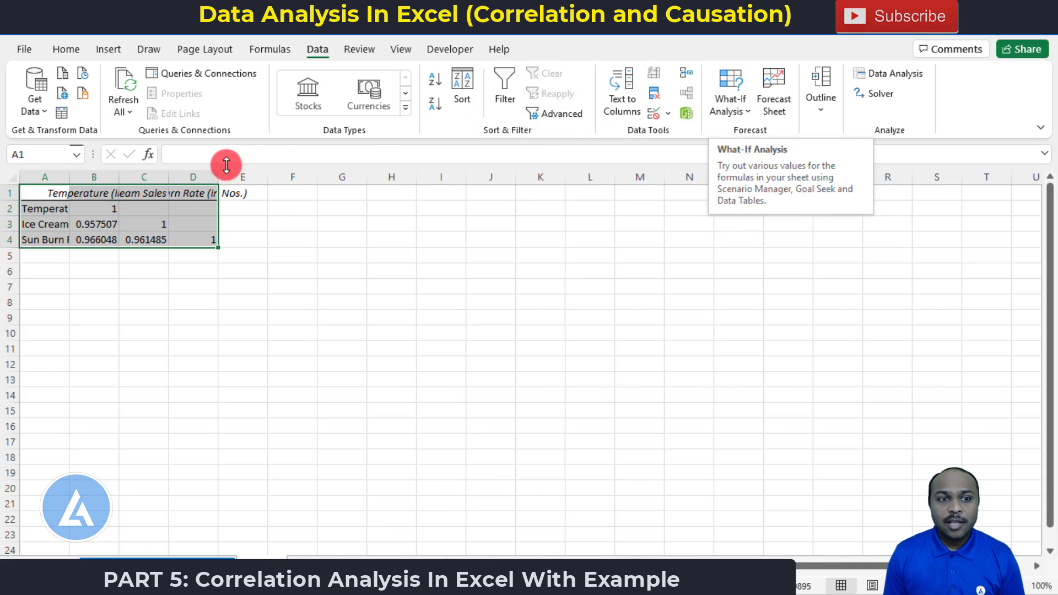
Step: Auto-fit the widths of columns A to D in the three-variable correlation output so the full labels fit
double_click(69, 177)
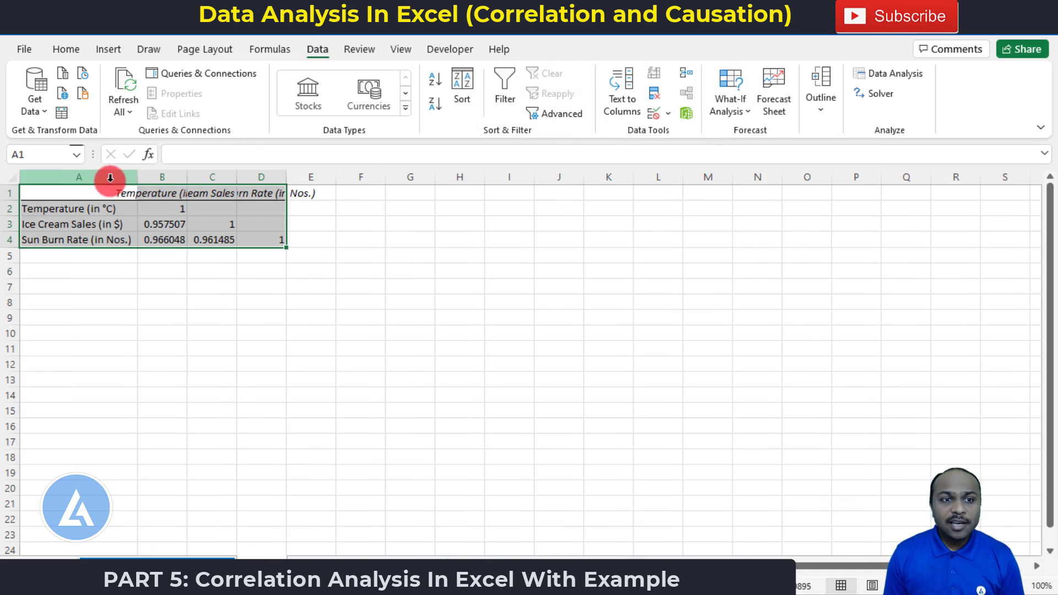
double_click(187, 177)
double_click(289, 177)
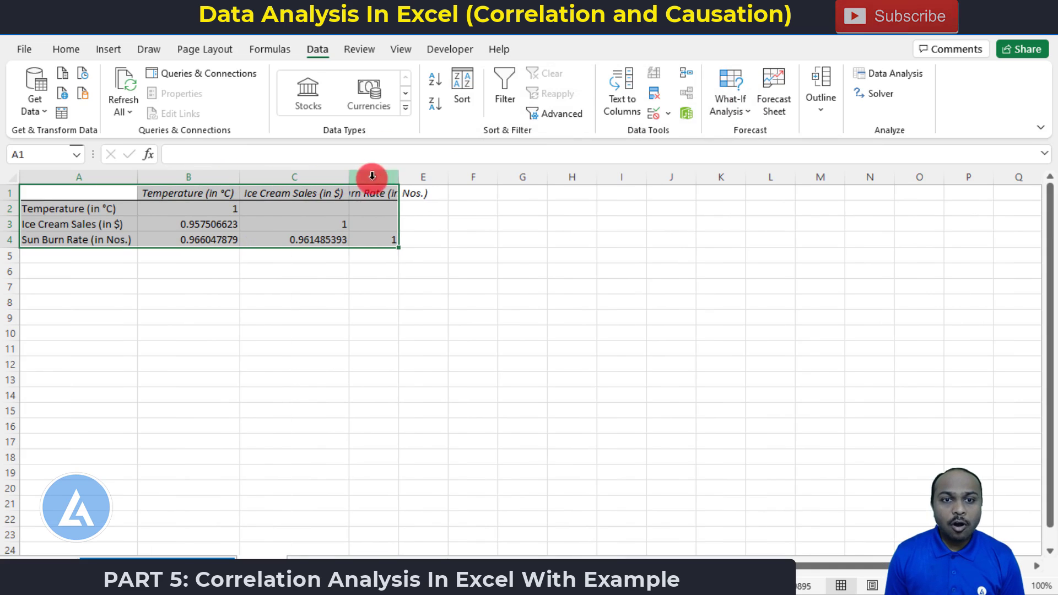
double_click(392, 179)
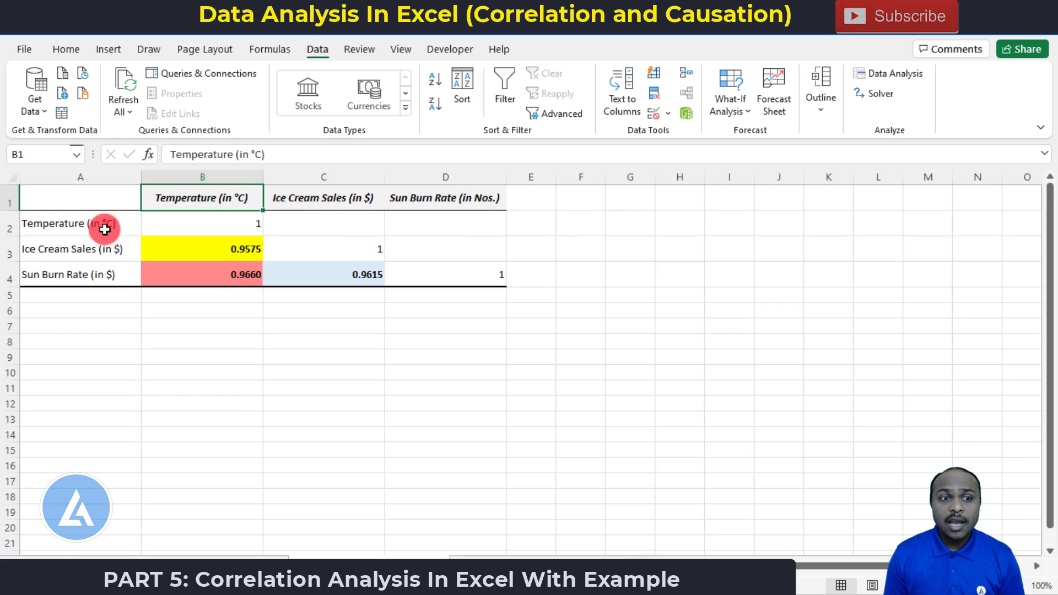
Step: On the formatted correlation matrix, examine the coefficients in B3, B4 and C4, matching each to its row and column headings
left_click(66, 249)
left_click(202, 252)
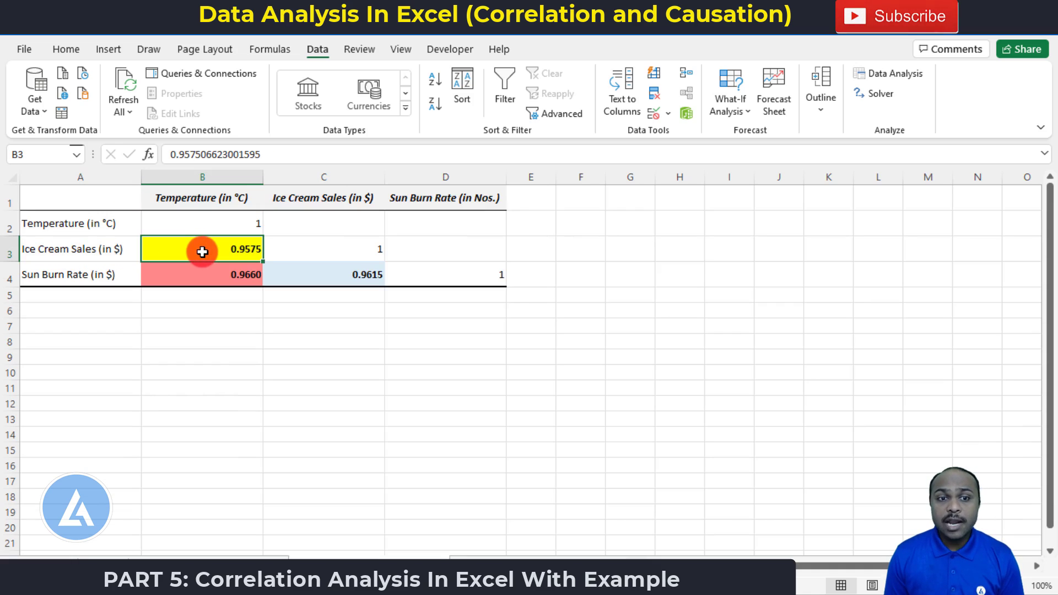
key("Down")
left_click(204, 197)
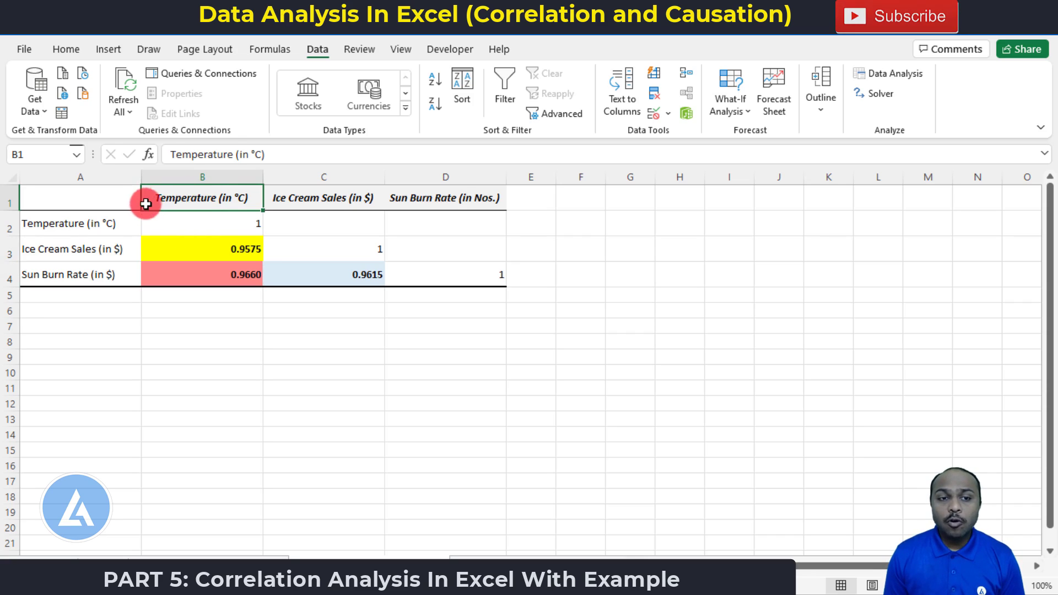
left_click(64, 275)
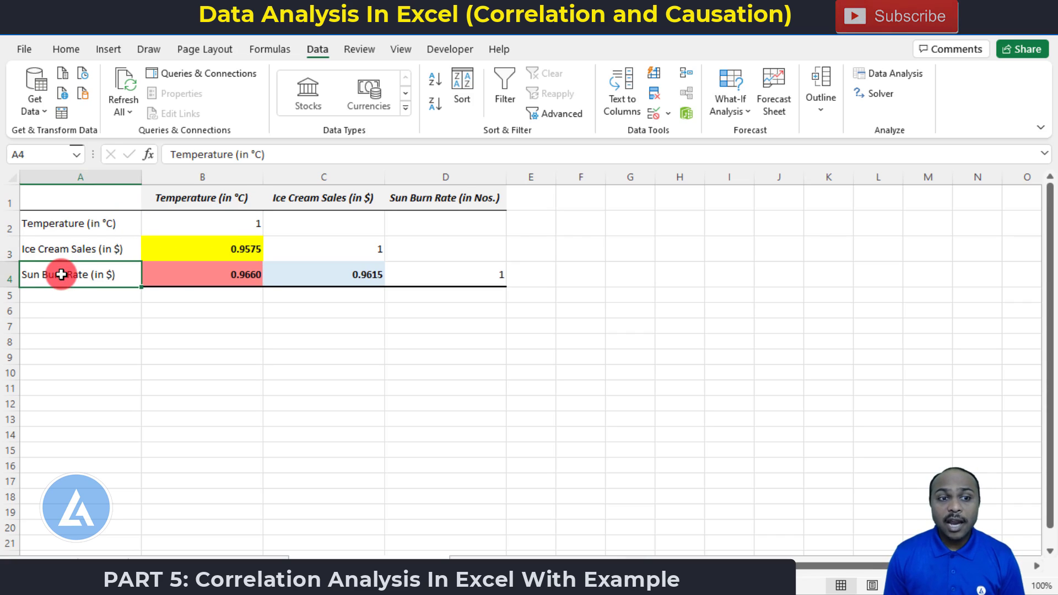
left_click(177, 276)
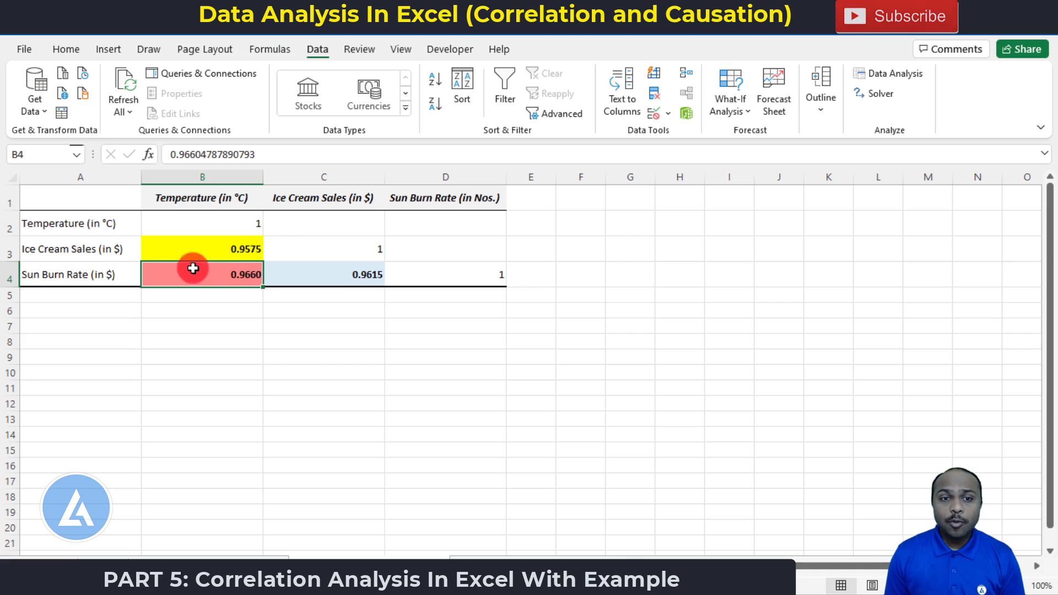
left_click(331, 201)
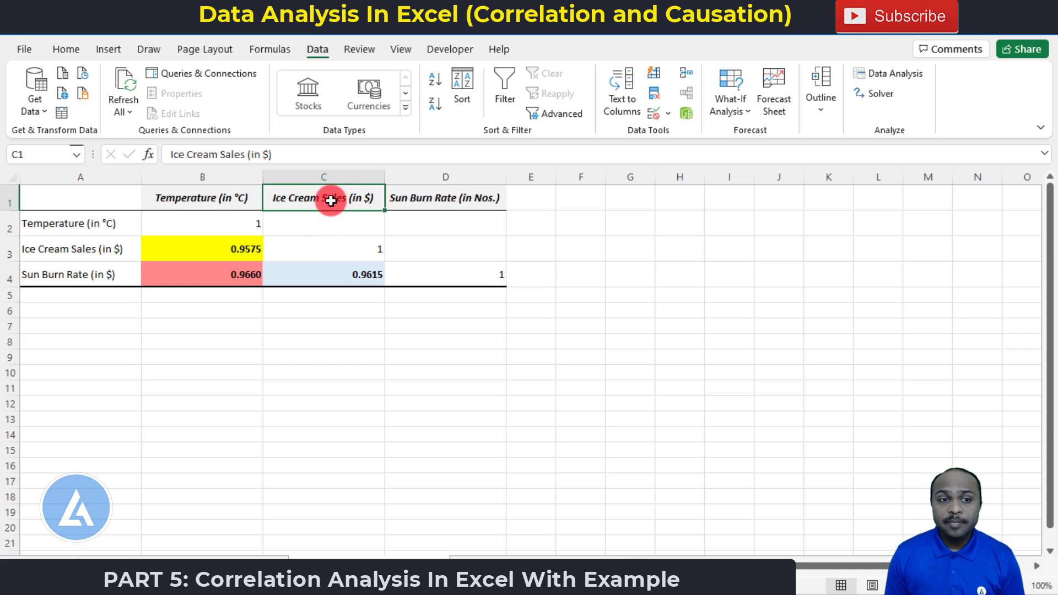
left_click(86, 272)
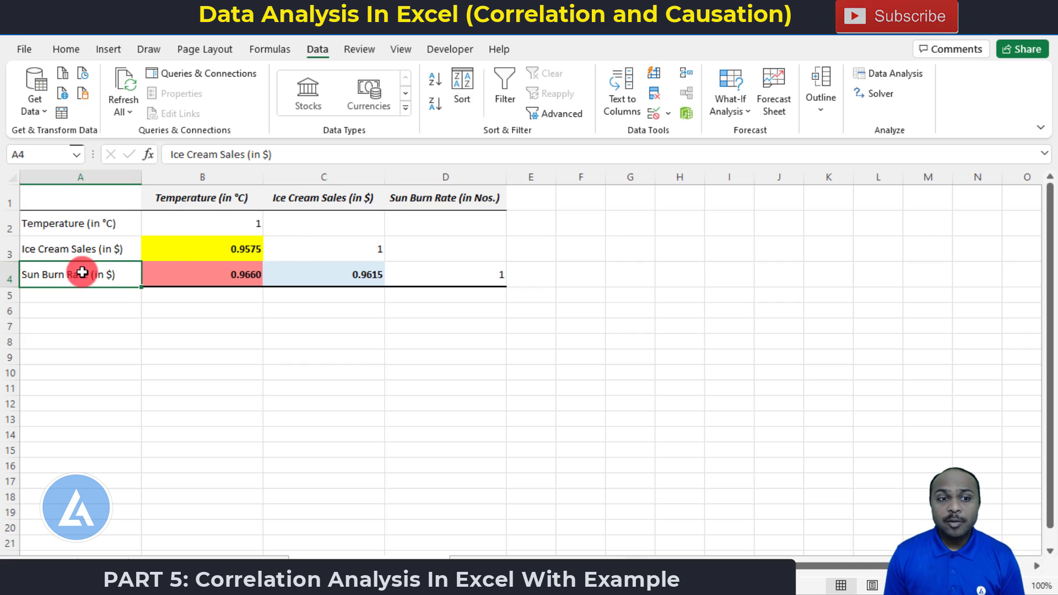
left_click(326, 265)
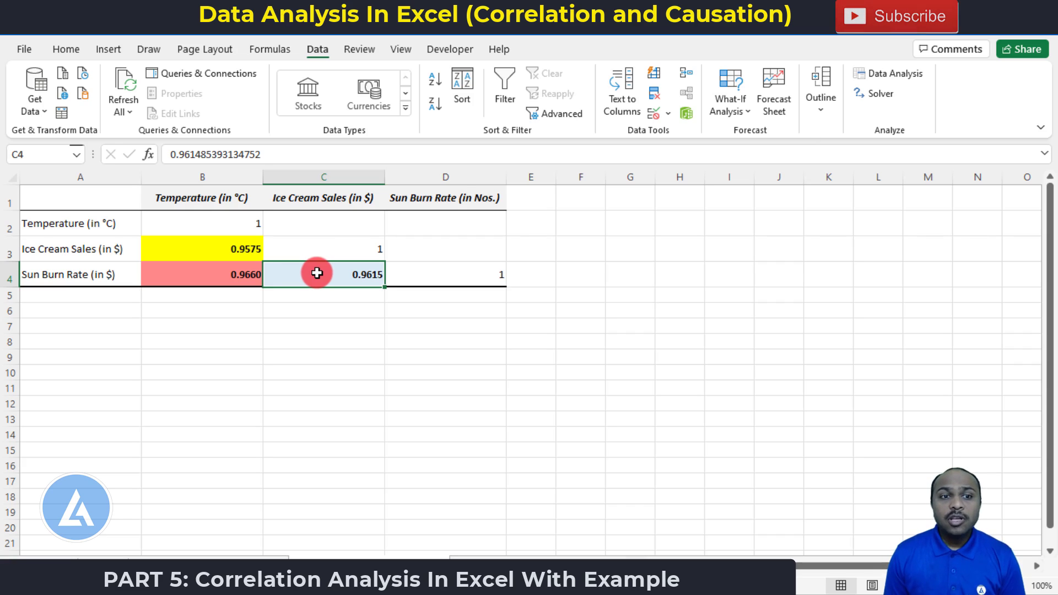
Step: Compare the temperature and sun burn rate coefficient in B4 with the ice cream sales and sun burn rate coefficient in C4
left_click(220, 203)
left_click(302, 203)
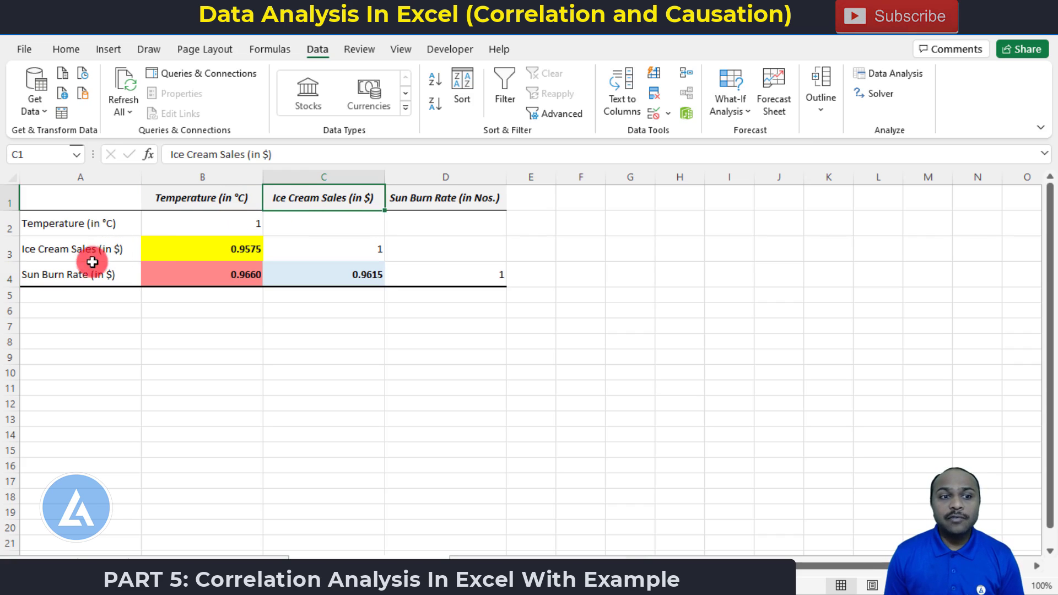
left_click(72, 273)
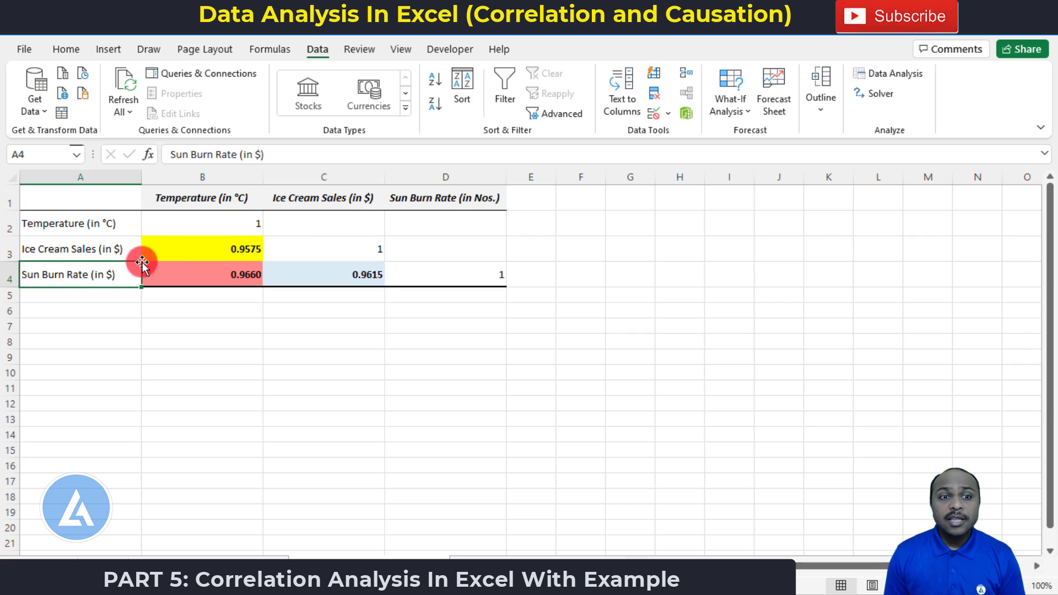
left_click(193, 201)
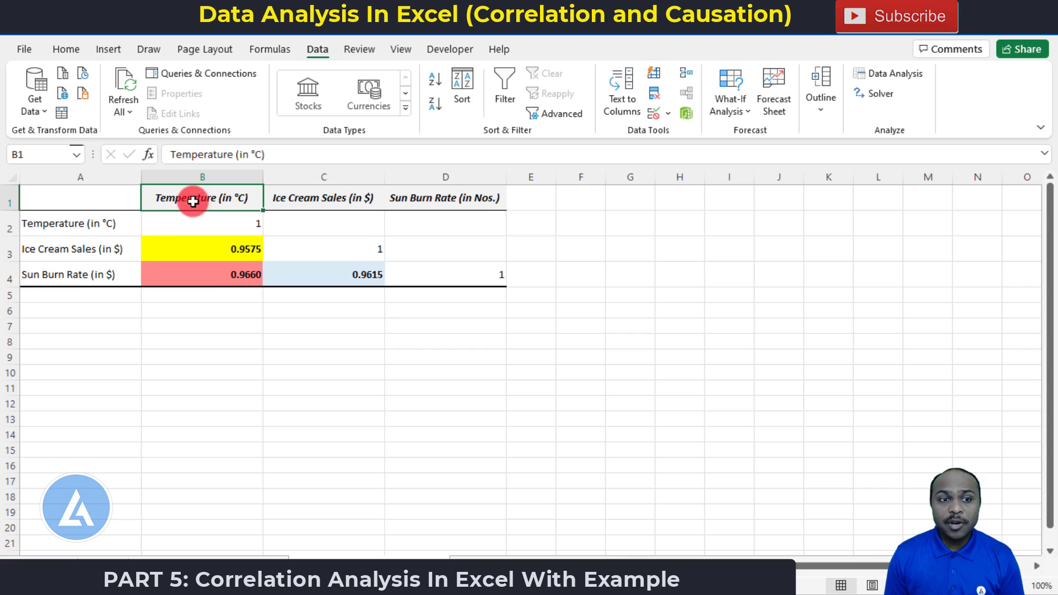
left_click(68, 274)
left_click(193, 272)
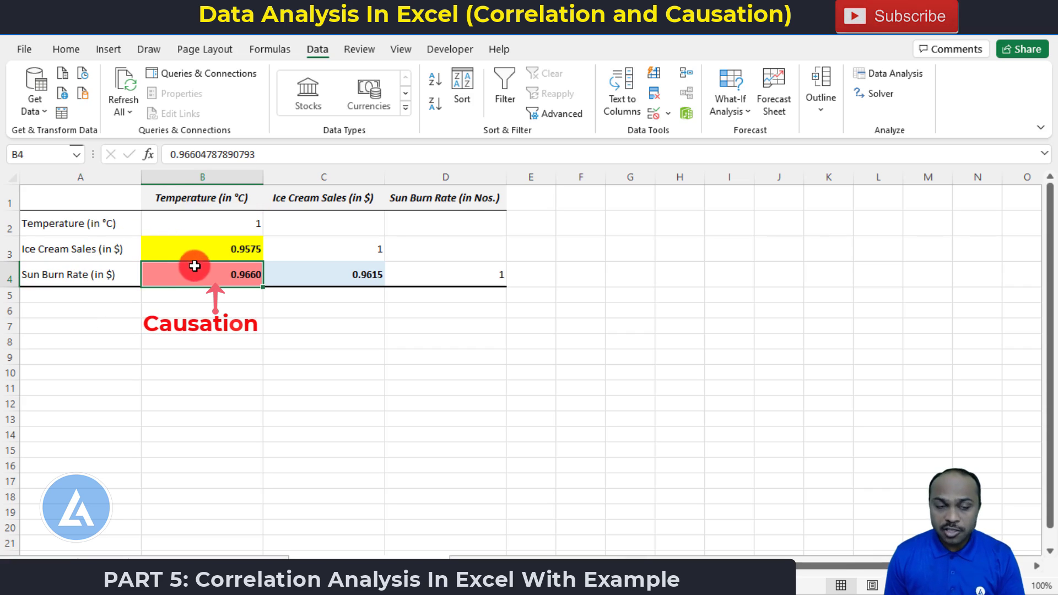
left_click(304, 201)
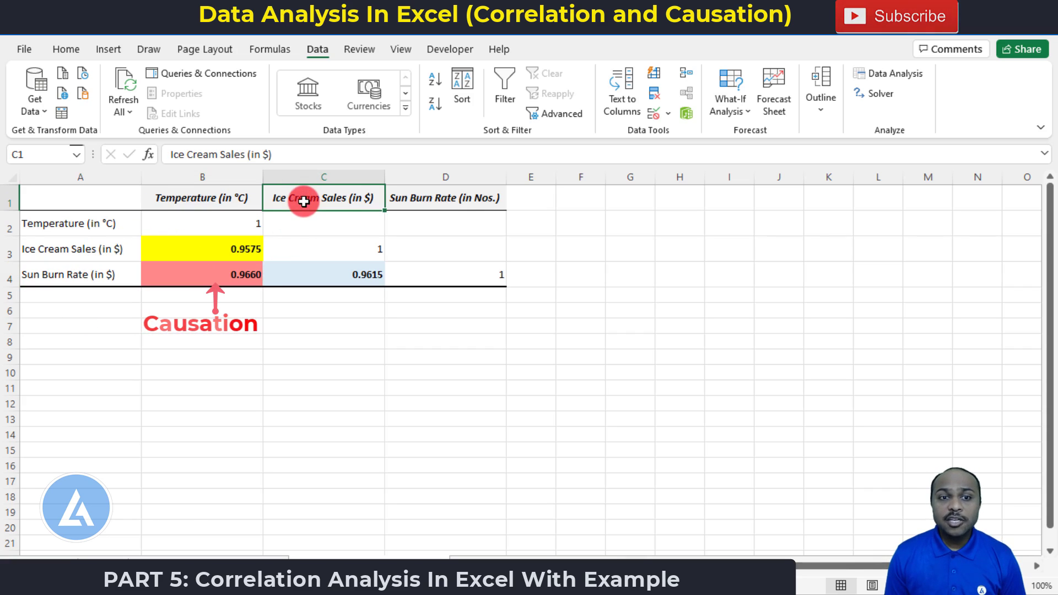
left_click(52, 282)
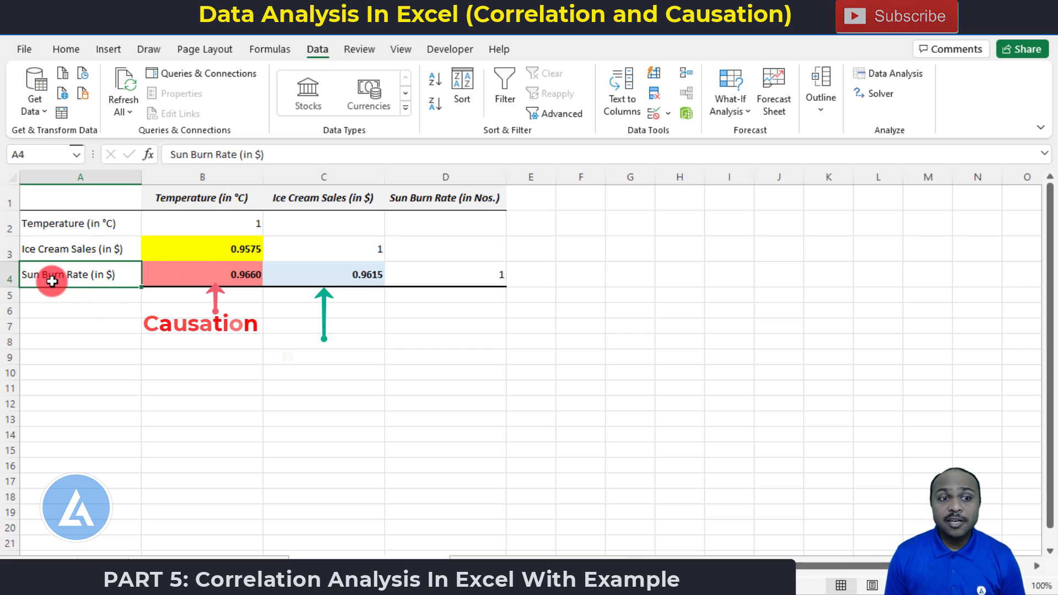
left_click(340, 279)
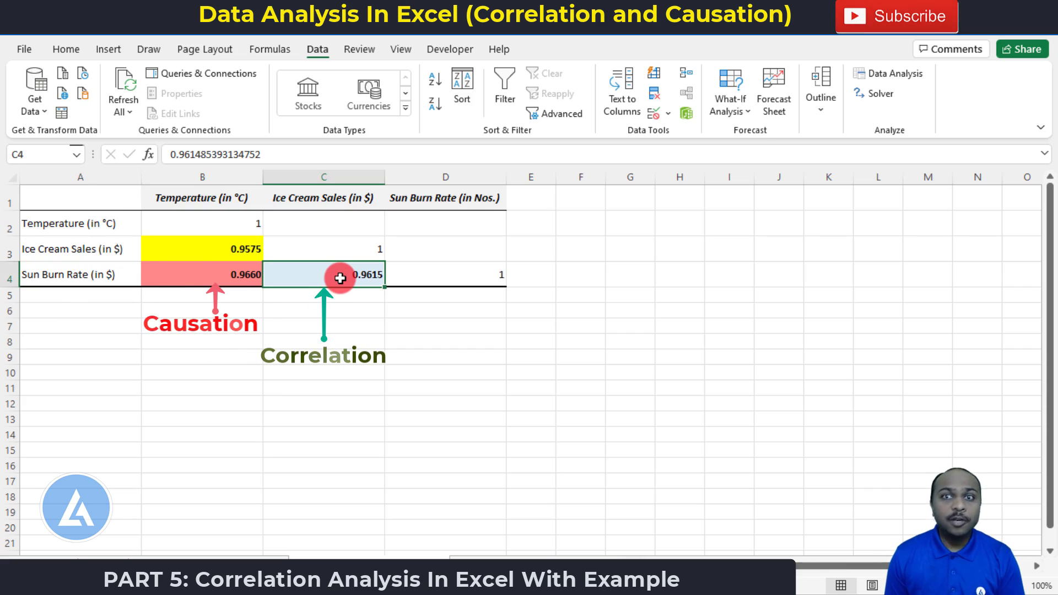